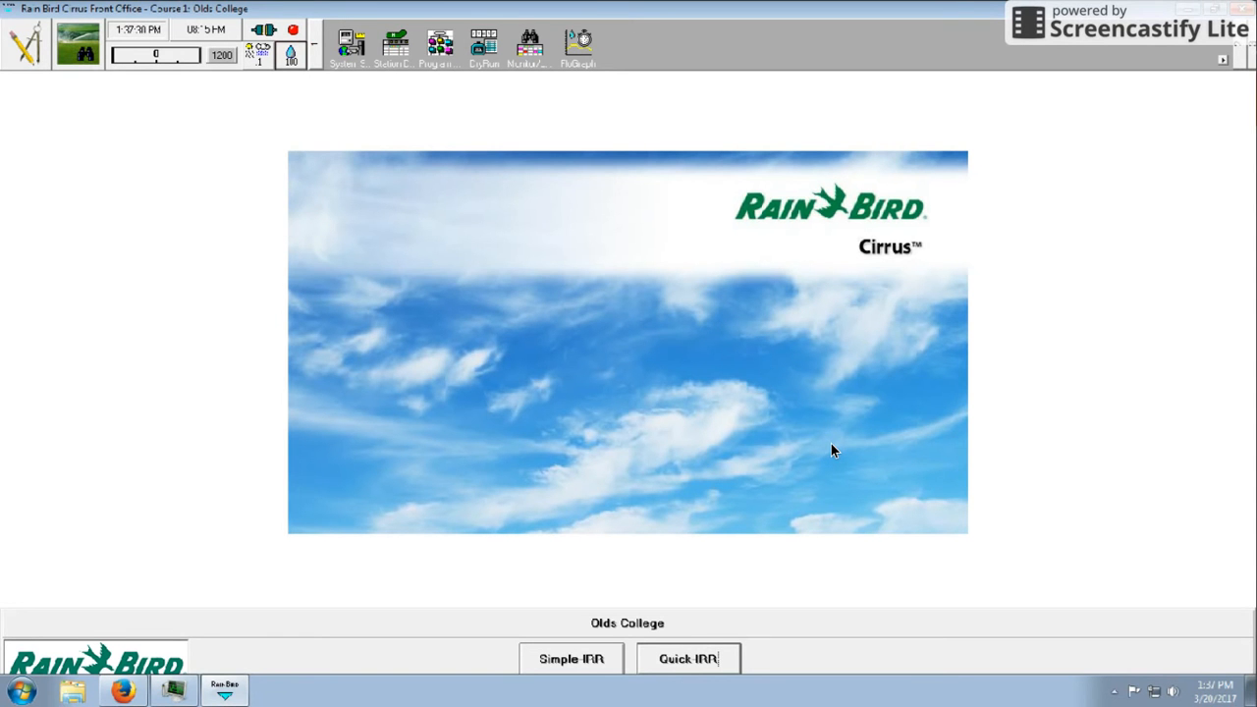
# Examine the Water All program's hole schedules and the area and station sequences of QIRR Hole No.1.
pyautogui.click(438, 49)
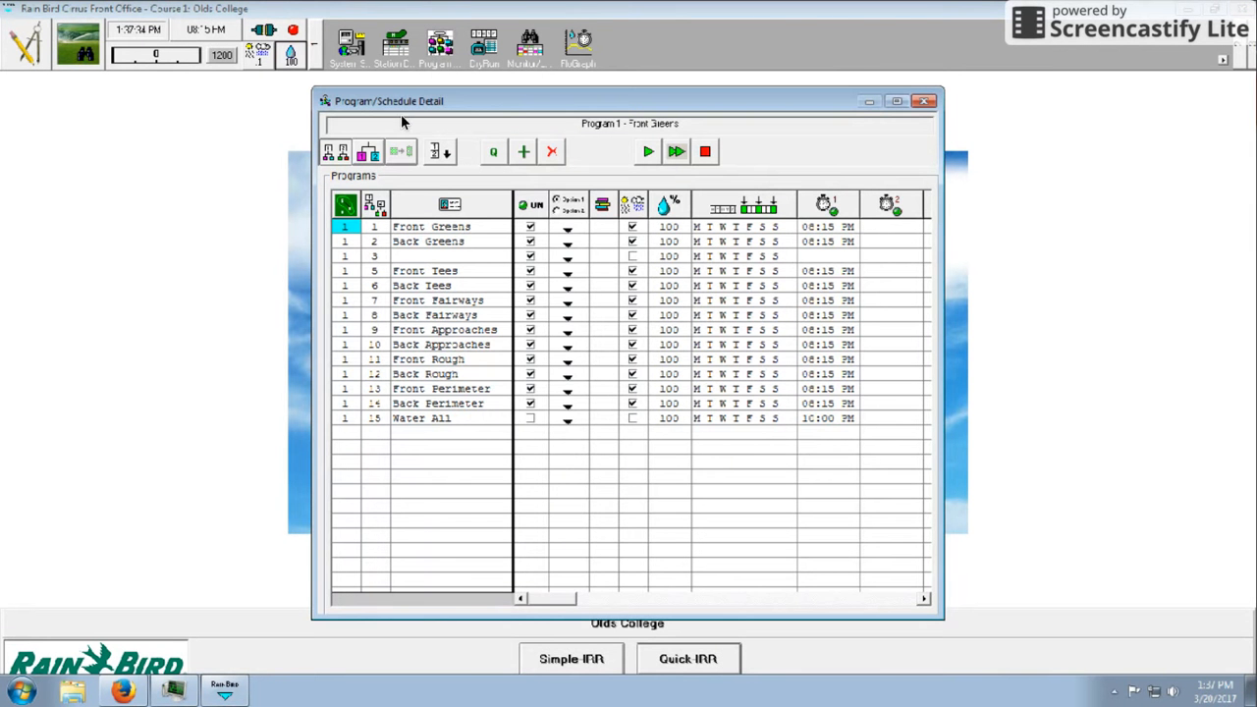
pyautogui.click(439, 429)
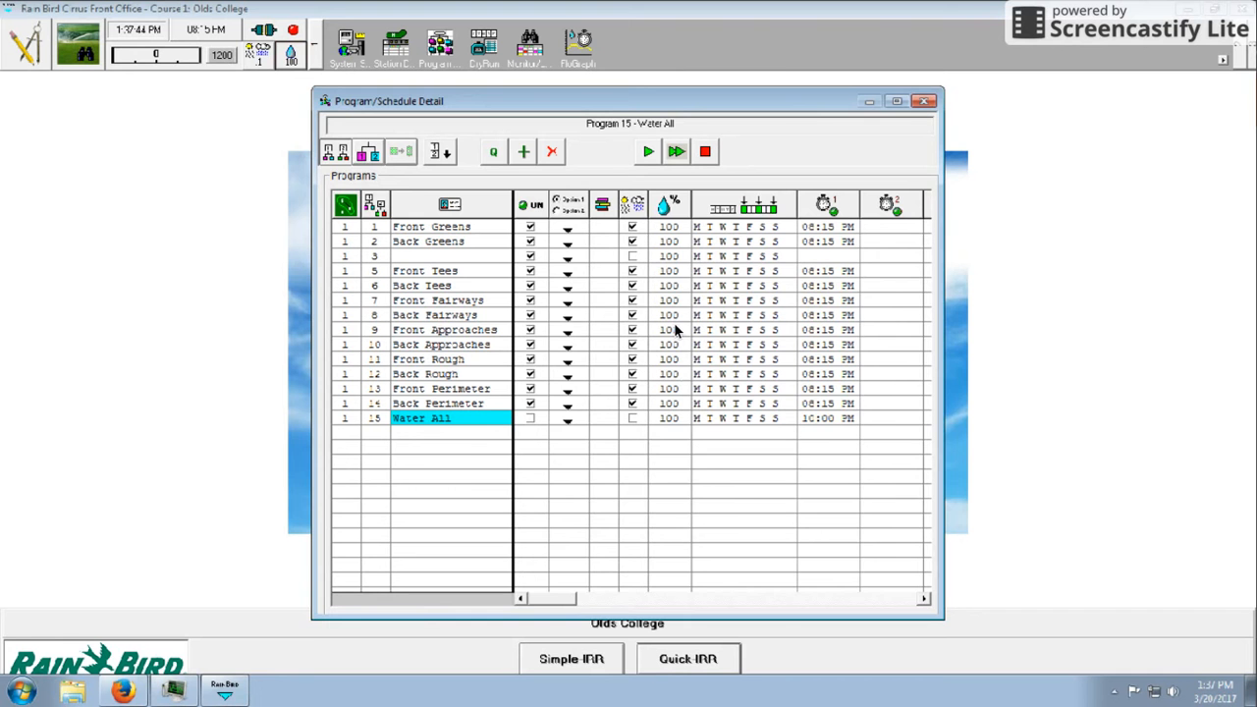
pyautogui.click(381, 159)
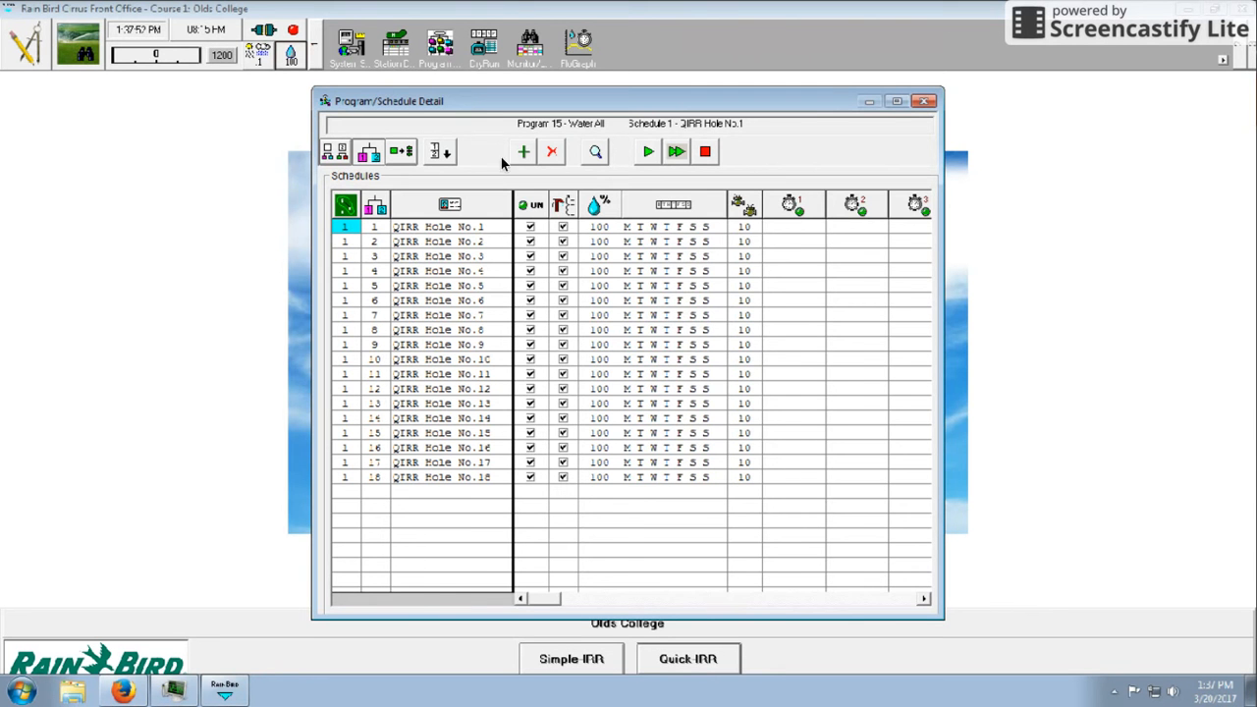
pyautogui.click(404, 159)
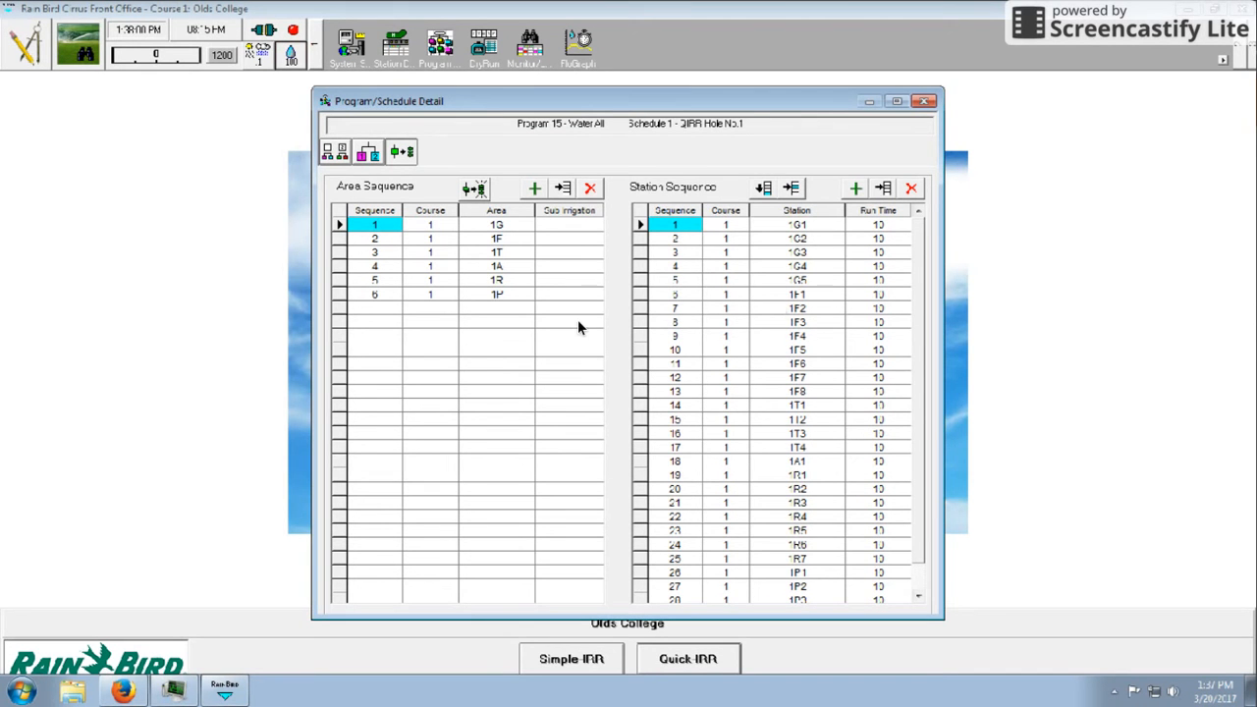
pyautogui.click(369, 155)
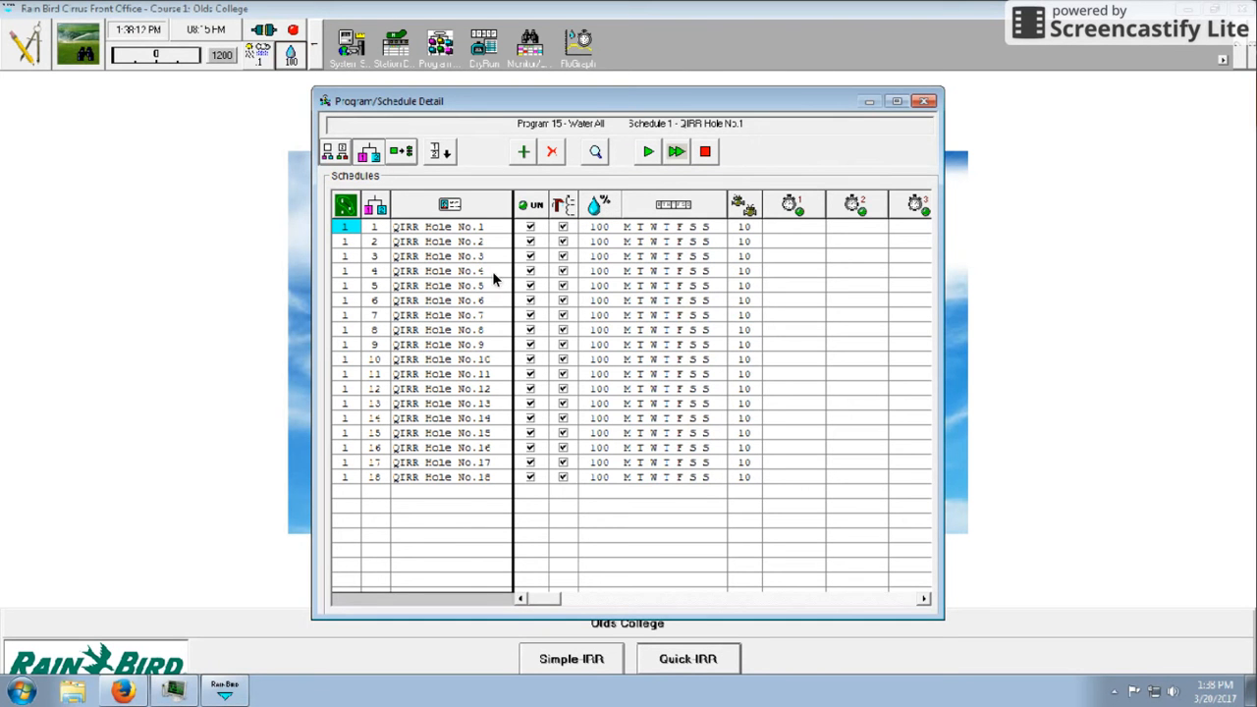
pyautogui.click(926, 103)
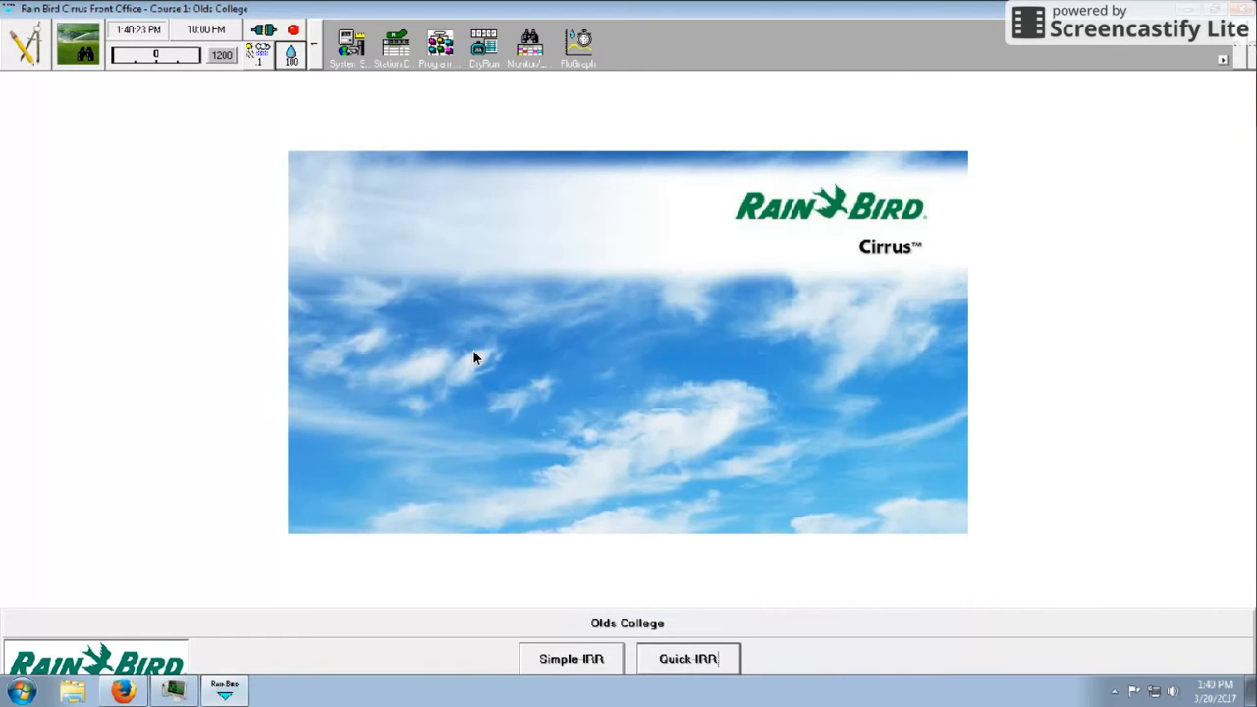
# Perform a dry run for Monday from 10:00 PM to 8:00 AM and inspect the flow graph along the timeline.
pyautogui.click(483, 44)
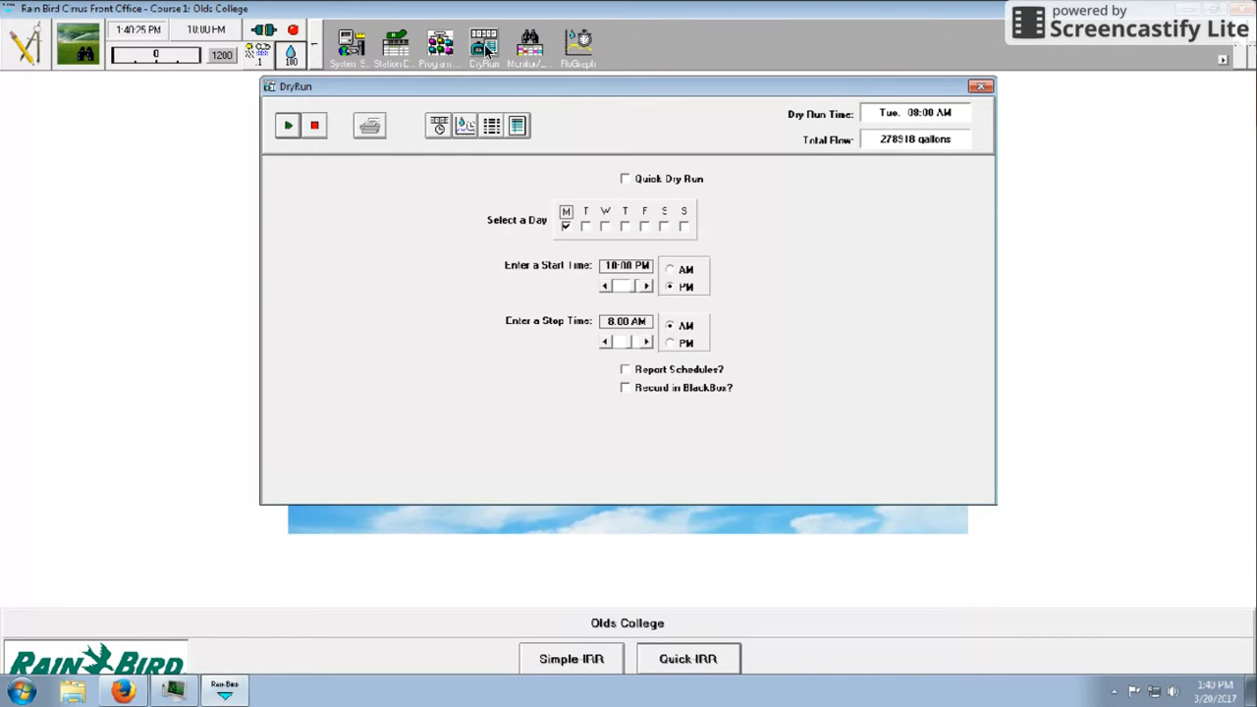
pyautogui.click(649, 285)
pyautogui.click(615, 287)
pyautogui.click(288, 127)
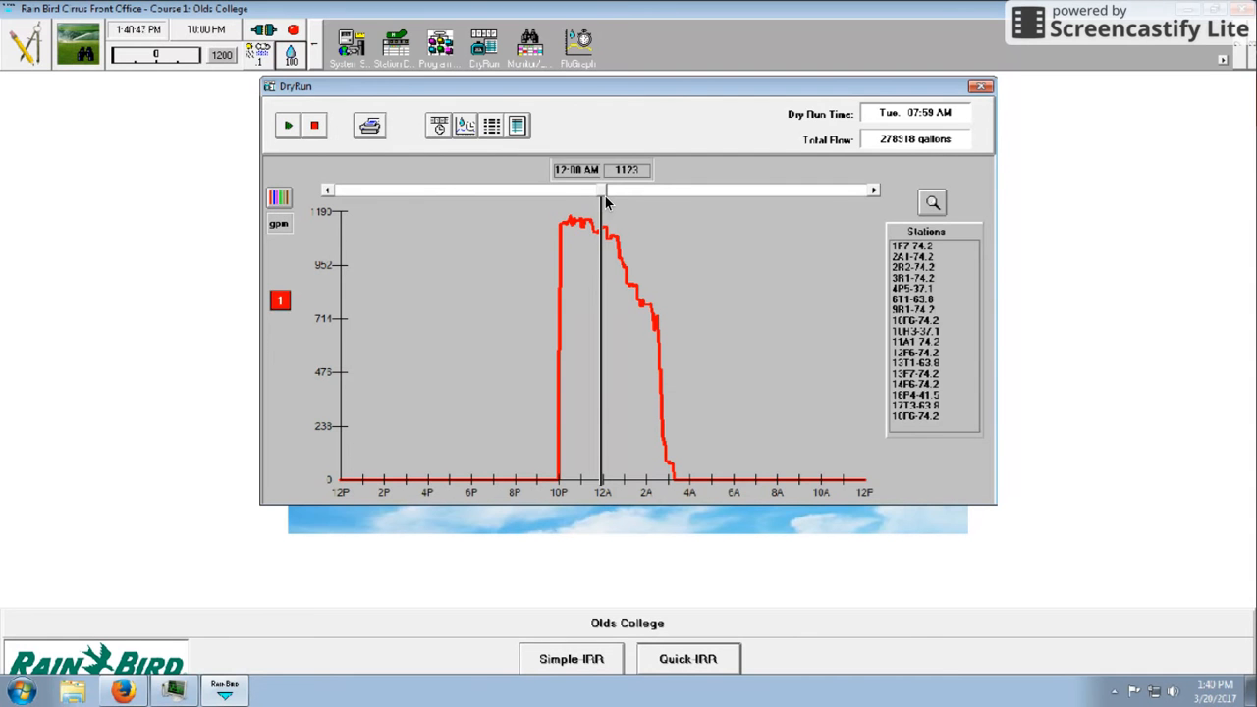
pyautogui.moveTo(606, 201); pyautogui.dragTo(579, 191)
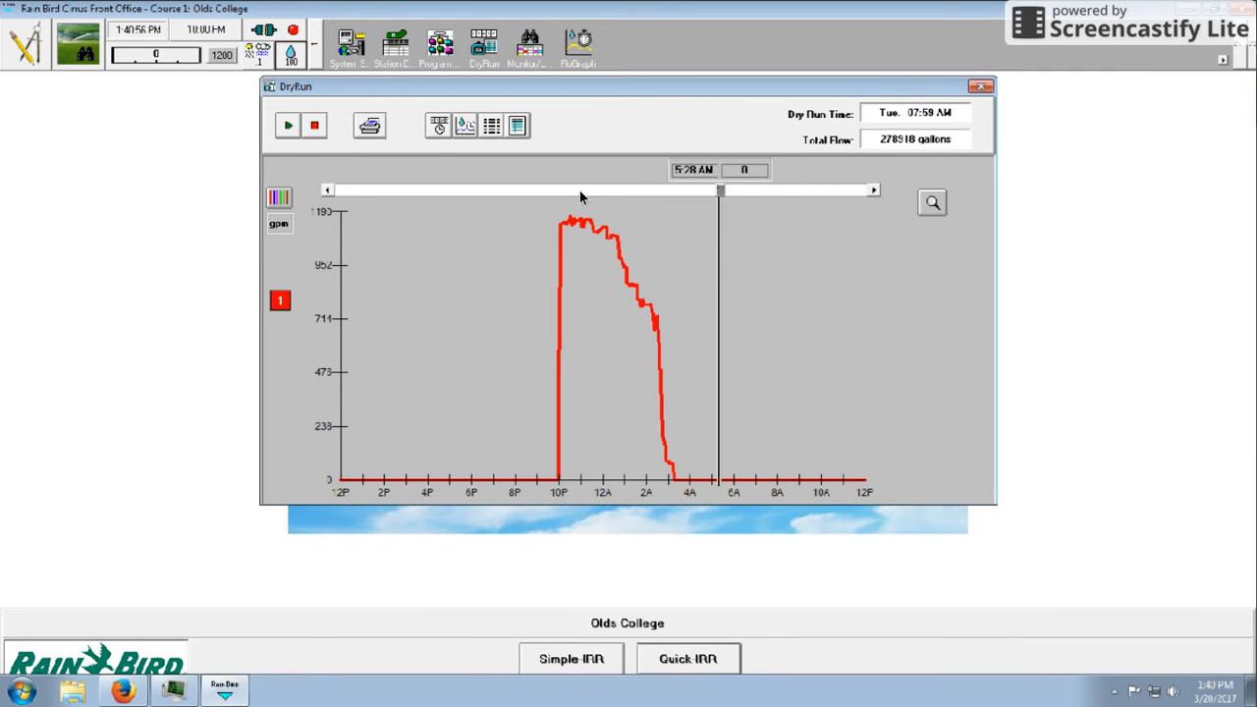
pyautogui.click(981, 87)
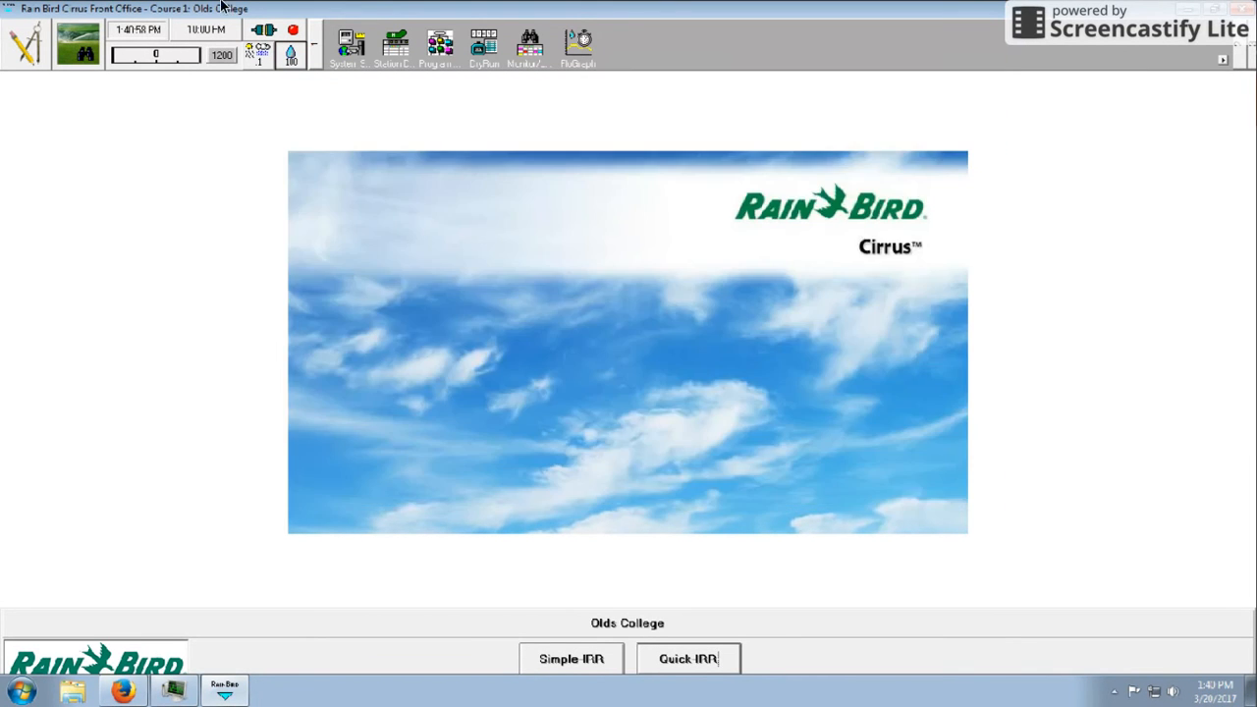
# Set the System Waterbudget to 200% in Water Saver.
pyautogui.click(291, 57)
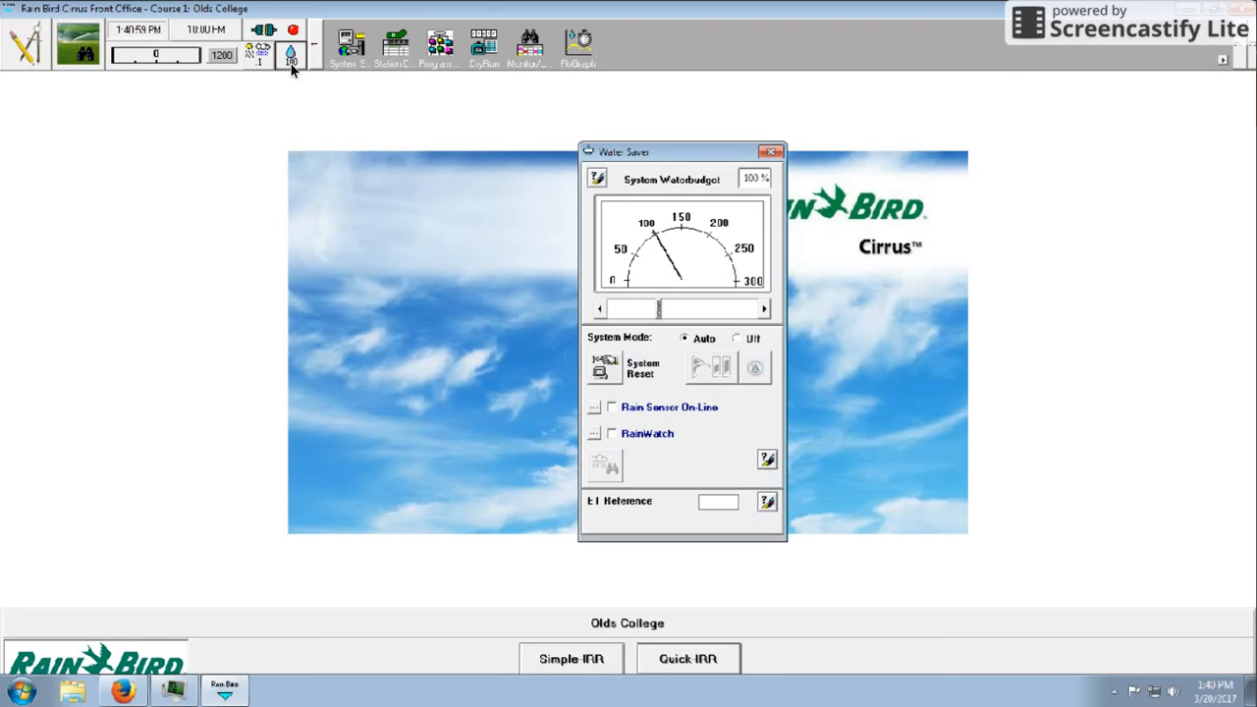
pyautogui.click(765, 310)
pyautogui.moveTo(765, 312); pyautogui.dragTo(768, 309)
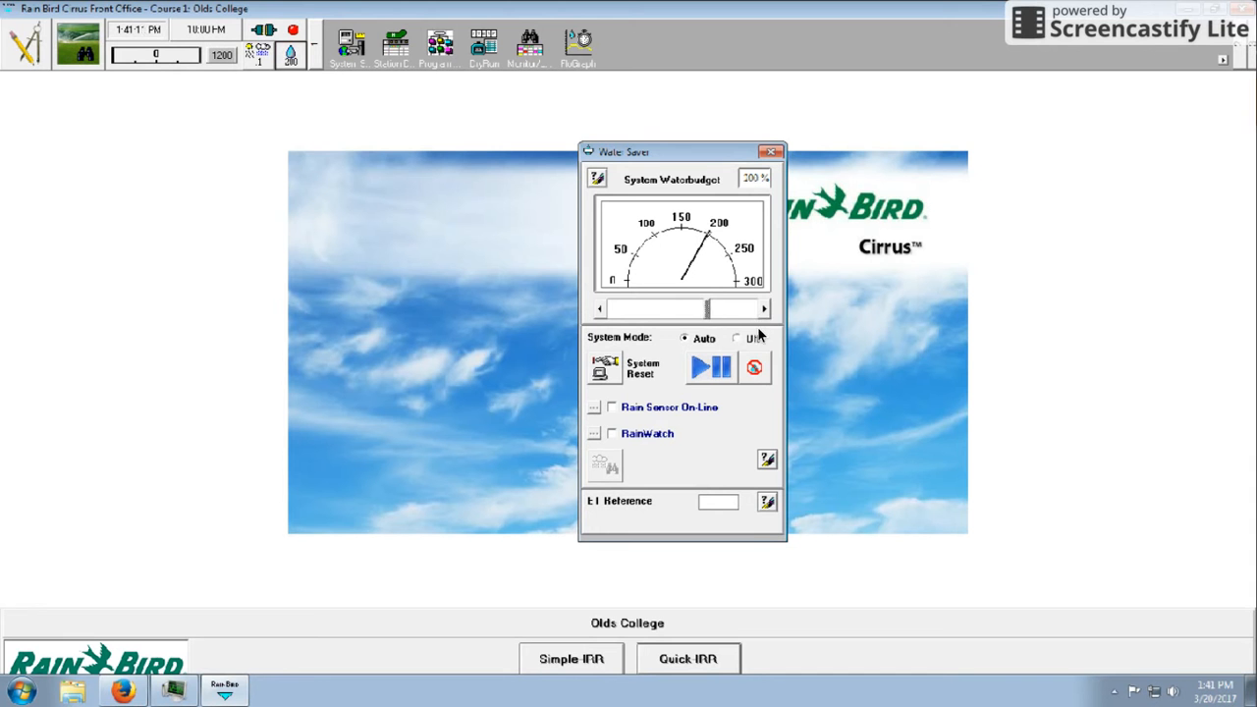
pyautogui.click(770, 153)
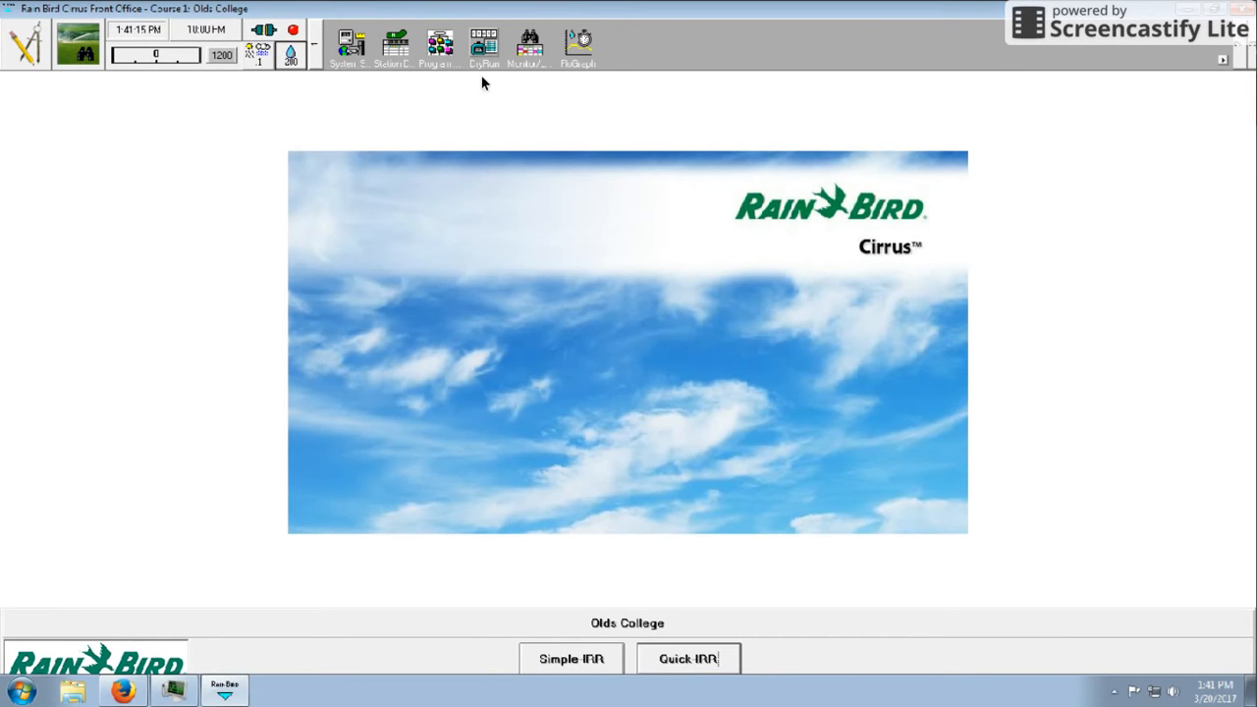
# Perform the Monday dry run from 10:00 PM with its stop time extended to about 11:00 AM, and inspect where the flow graph ends.
pyautogui.click(488, 49)
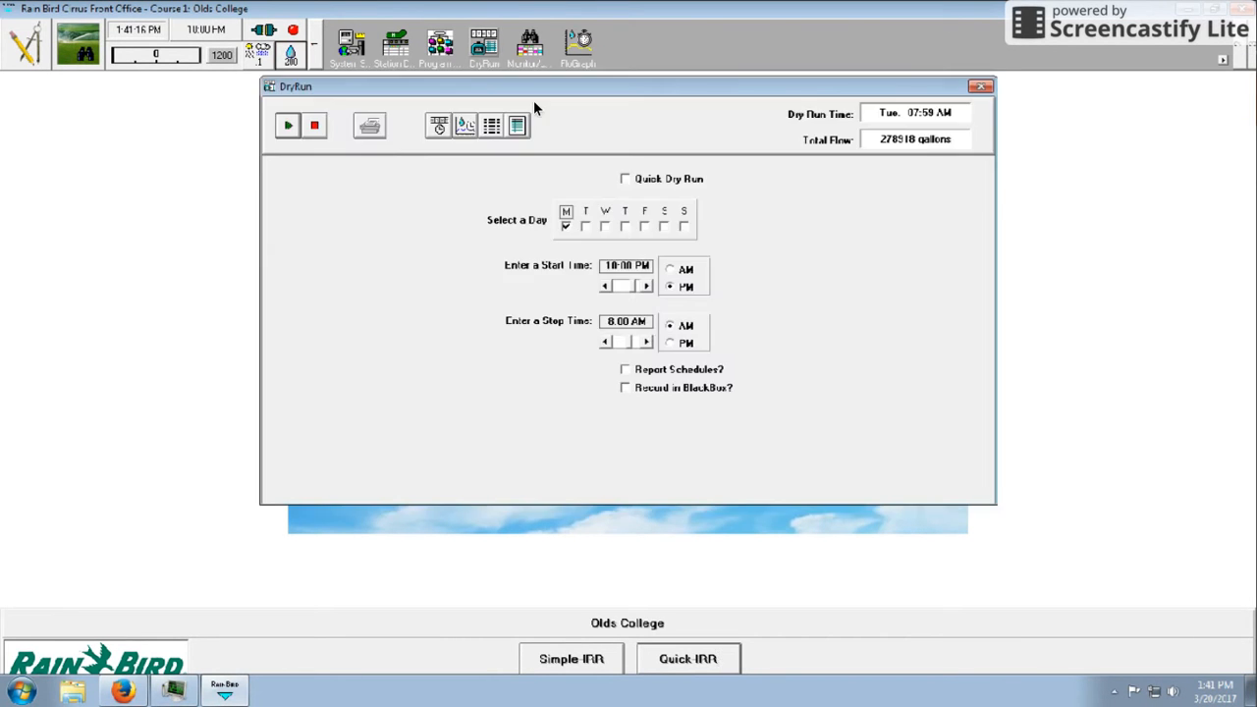
pyautogui.click(648, 342)
pyautogui.click(288, 128)
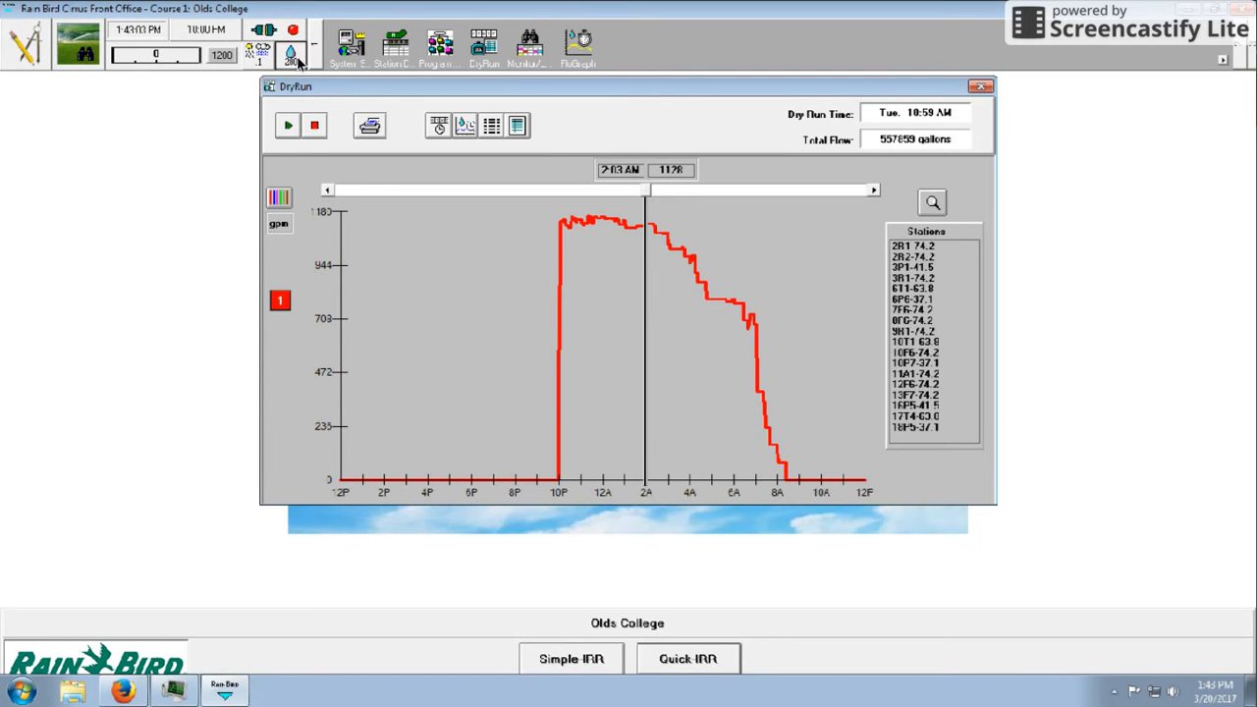
pyautogui.moveTo(653, 201); pyautogui.dragTo(798, 234)
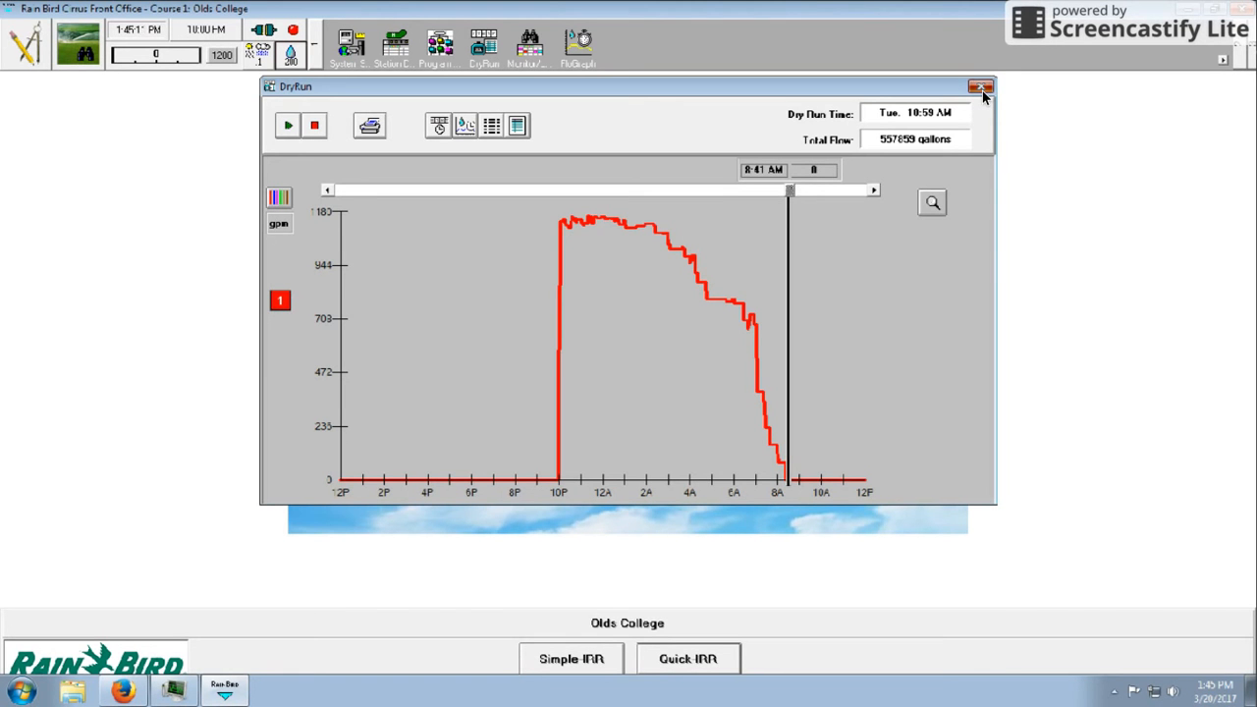
pyautogui.click(981, 88)
# Turn off the Water All program and turn on the Front Greens, Back Greens, Front Tees and Back Tees programs.
pyautogui.click(447, 54)
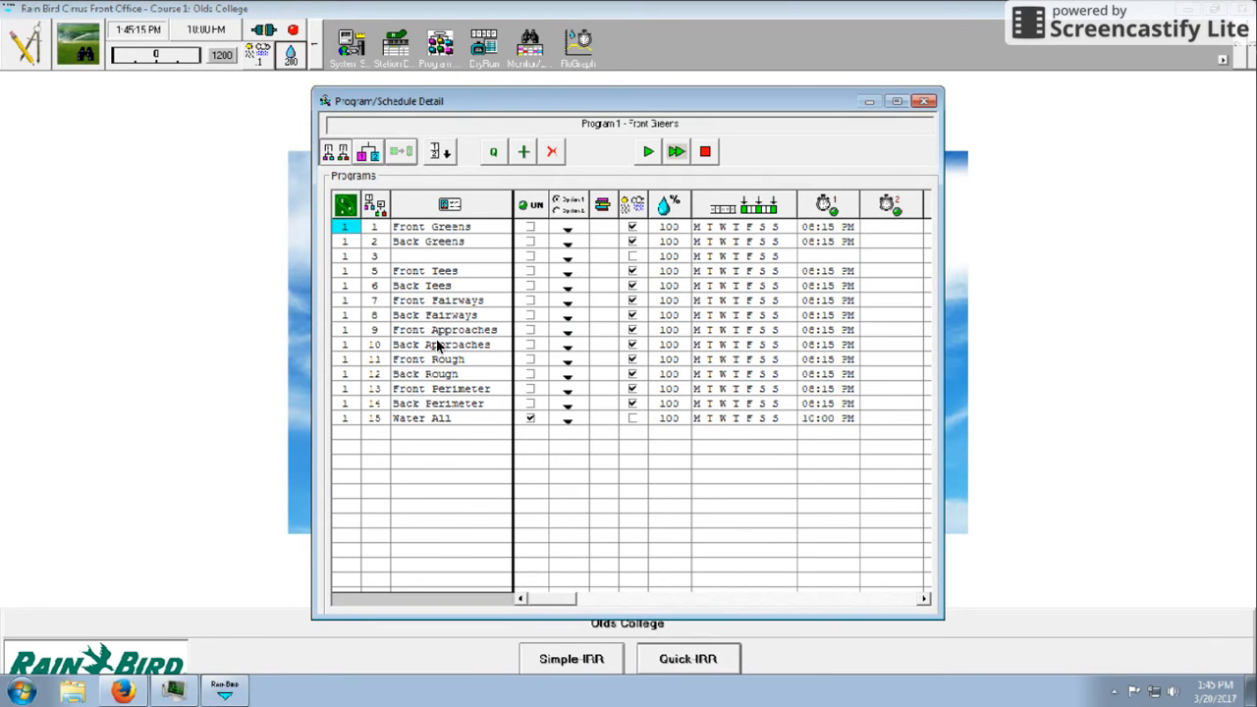
pyautogui.click(534, 420)
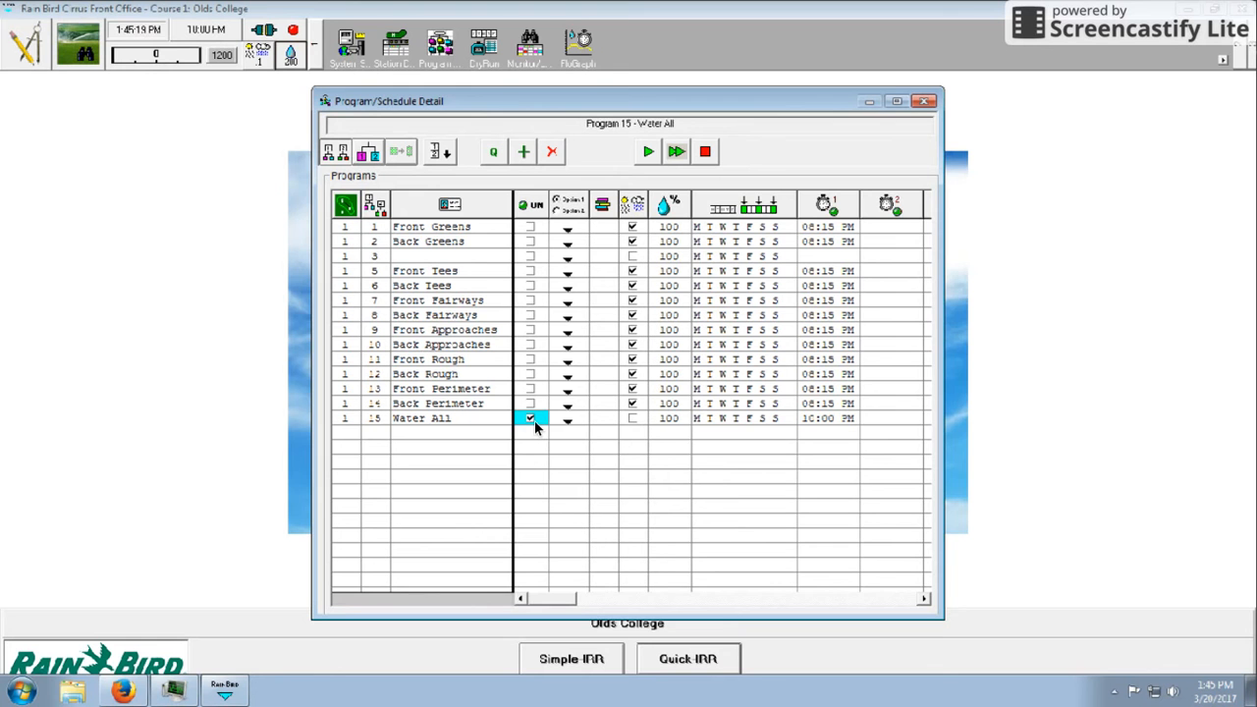
pyautogui.click(534, 230)
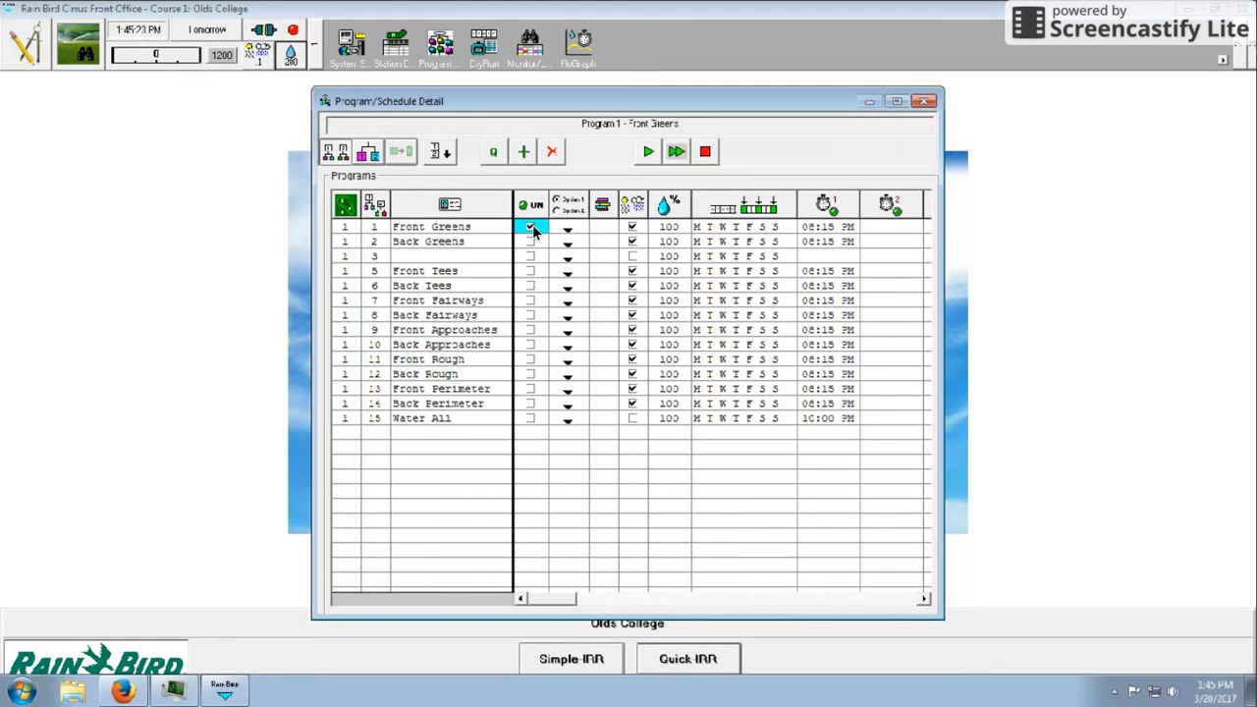
pyautogui.click(535, 244)
pyautogui.click(536, 275)
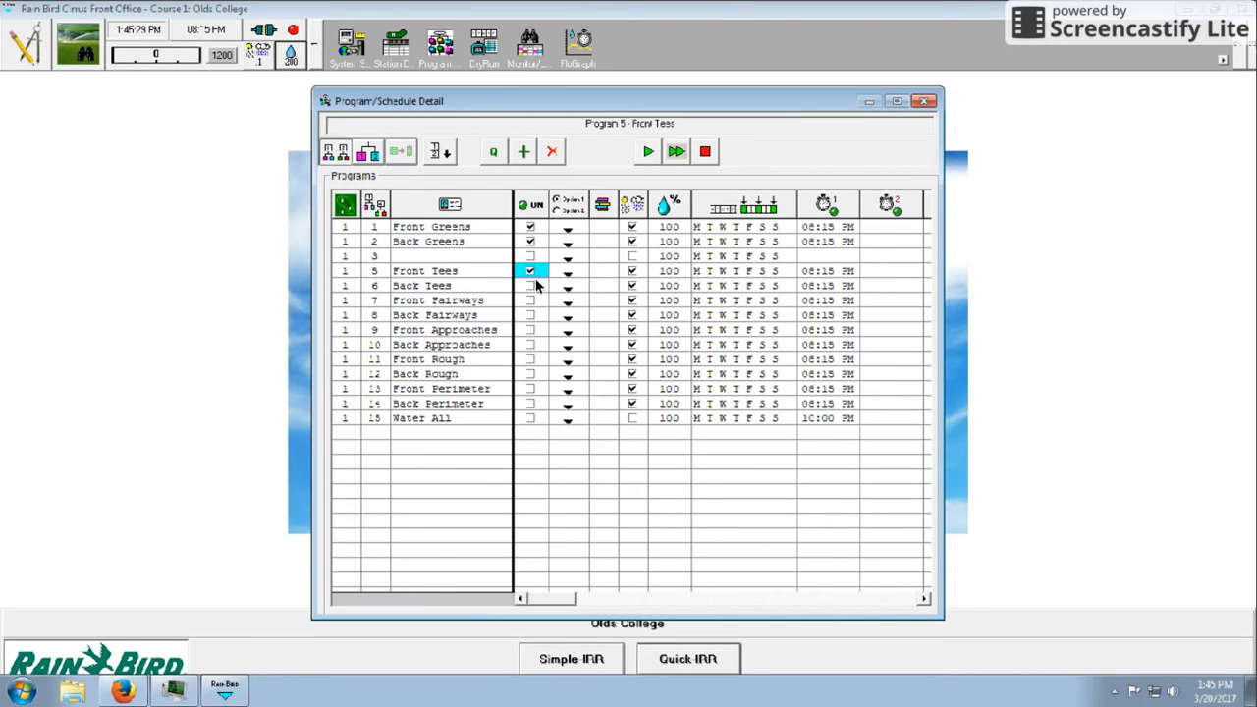
pyautogui.click(539, 289)
pyautogui.click(533, 286)
# Turn on the front and back programs for Fairways, Approaches, Rough and Perimeter.
pyautogui.click(532, 303)
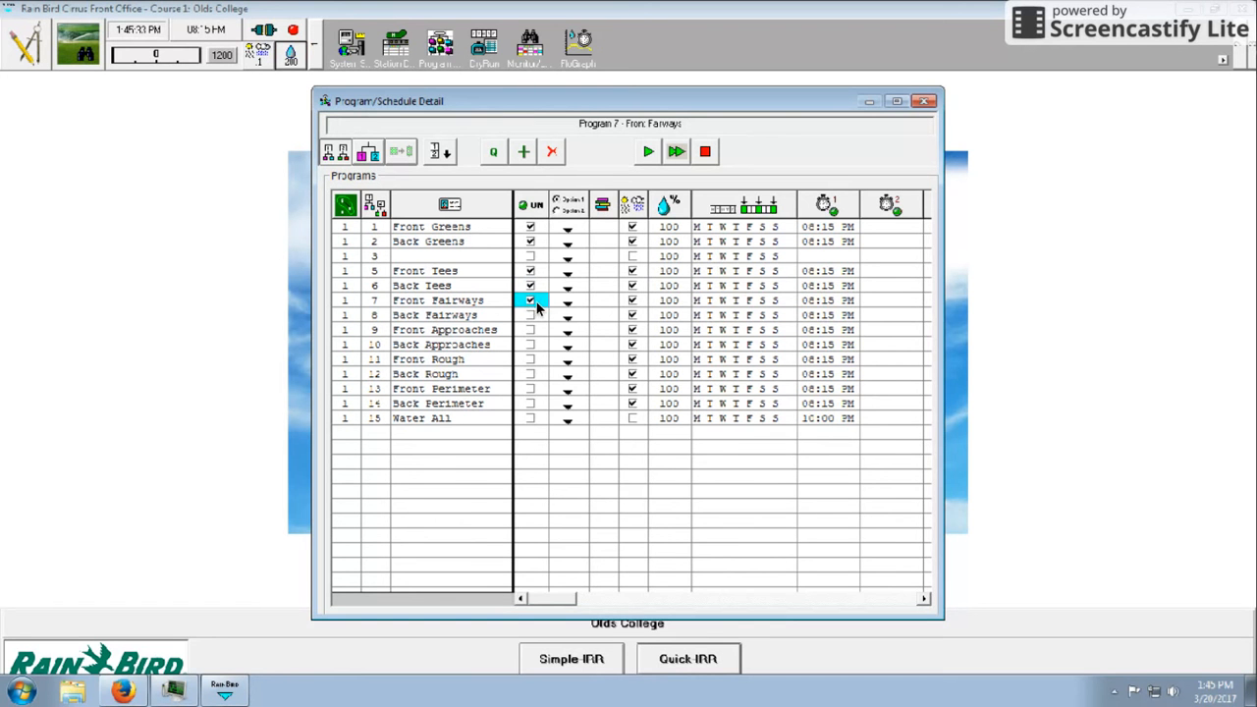
pyautogui.click(534, 317)
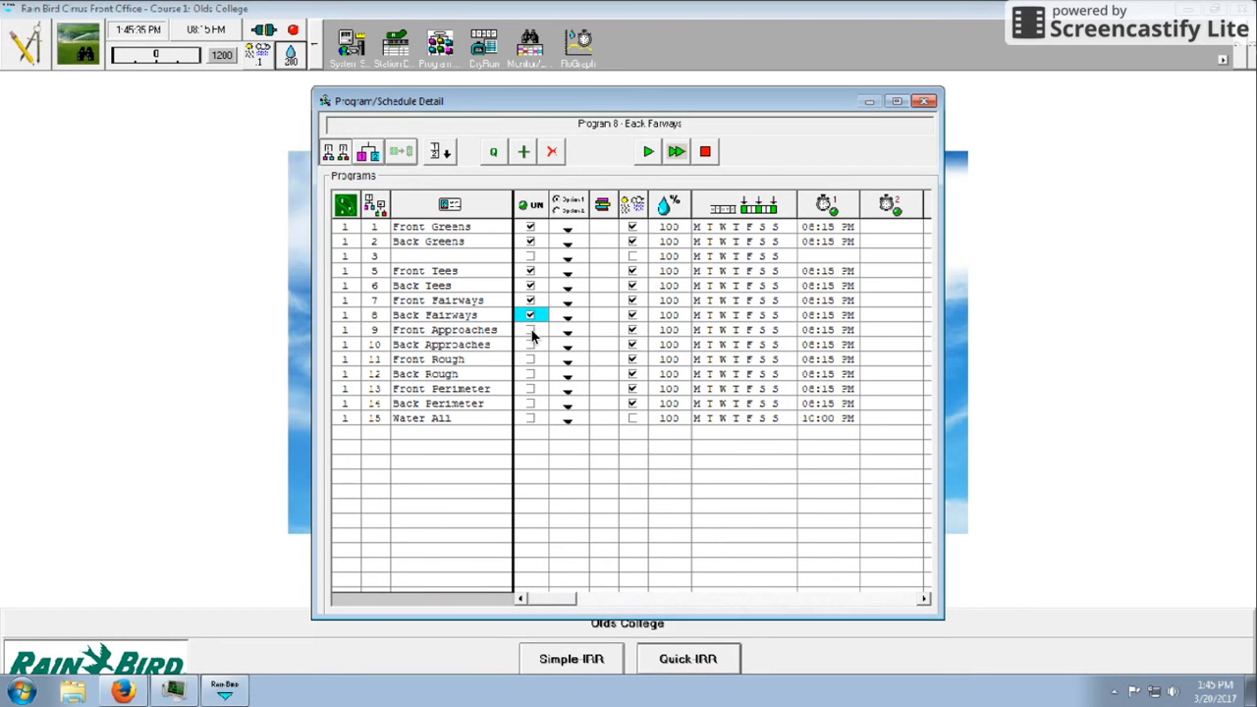
pyautogui.click(535, 335)
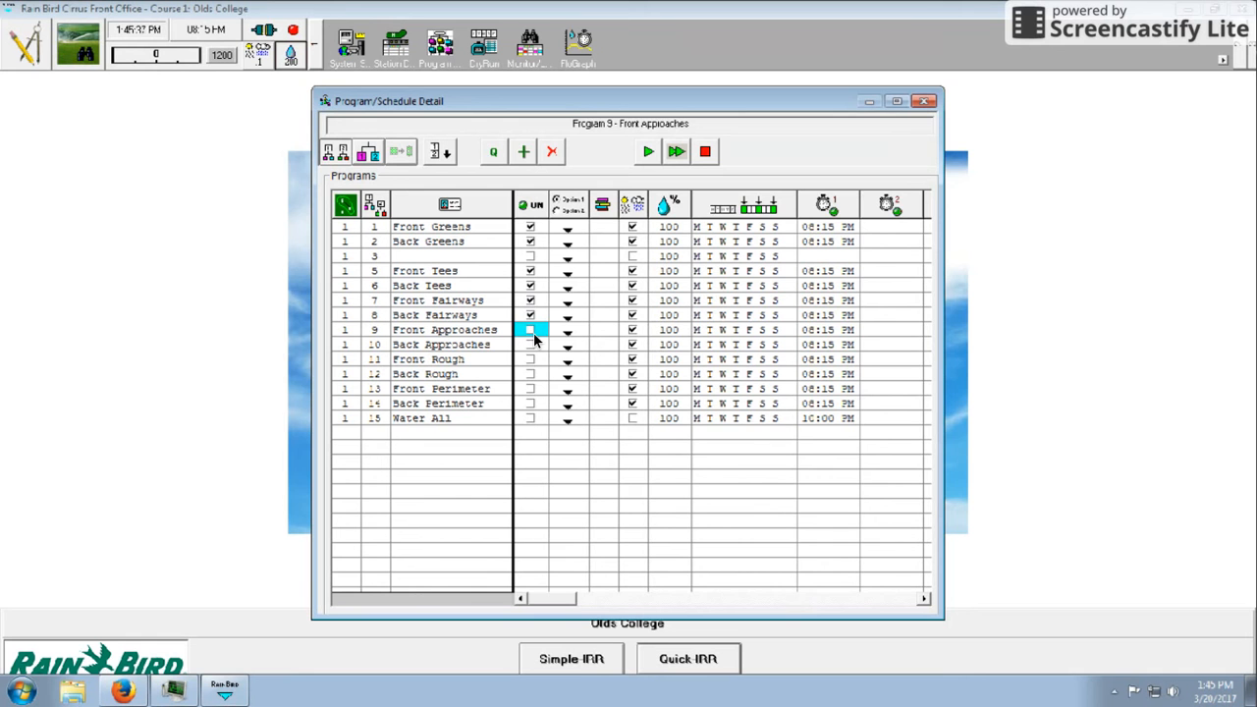
pyautogui.click(535, 347)
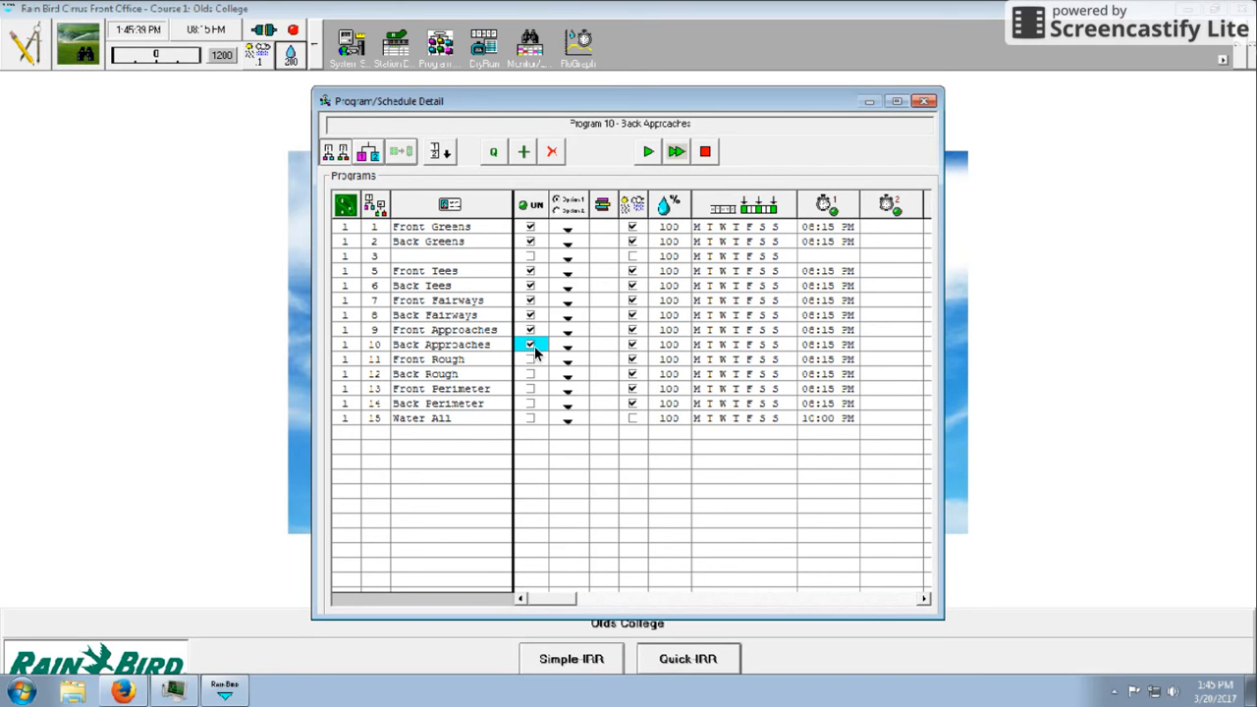
pyautogui.click(536, 362)
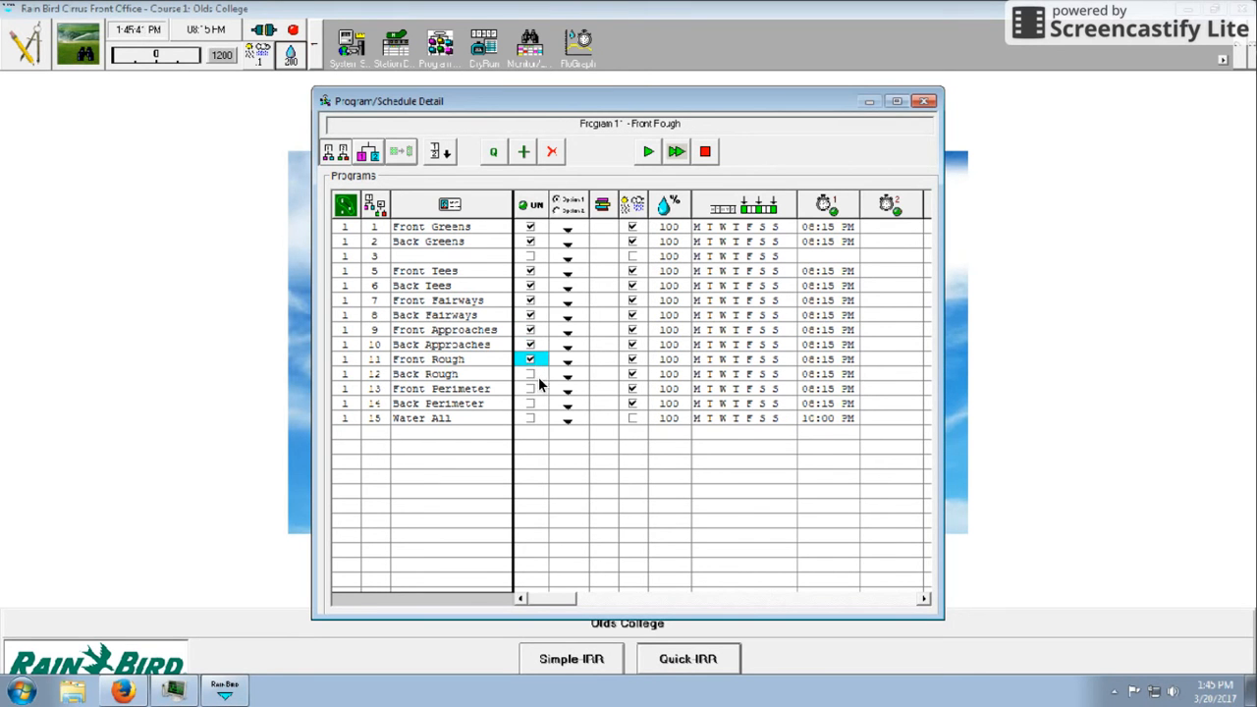
pyautogui.click(533, 378)
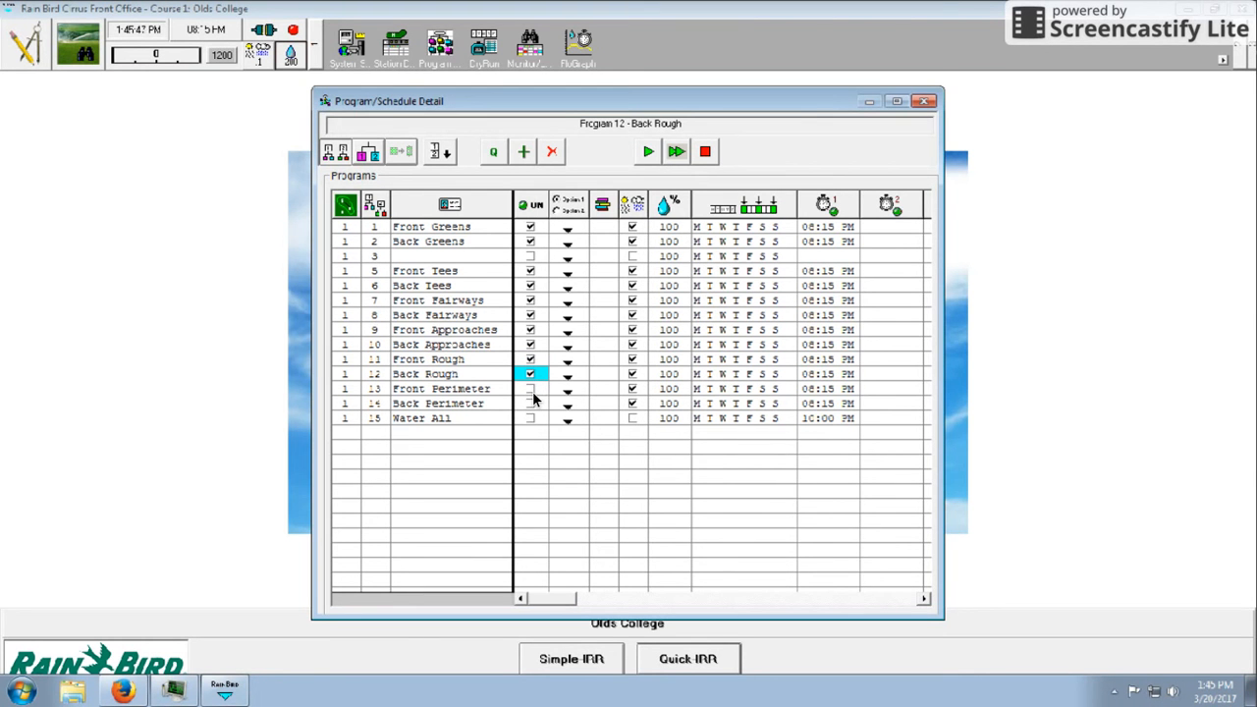
pyautogui.click(533, 391)
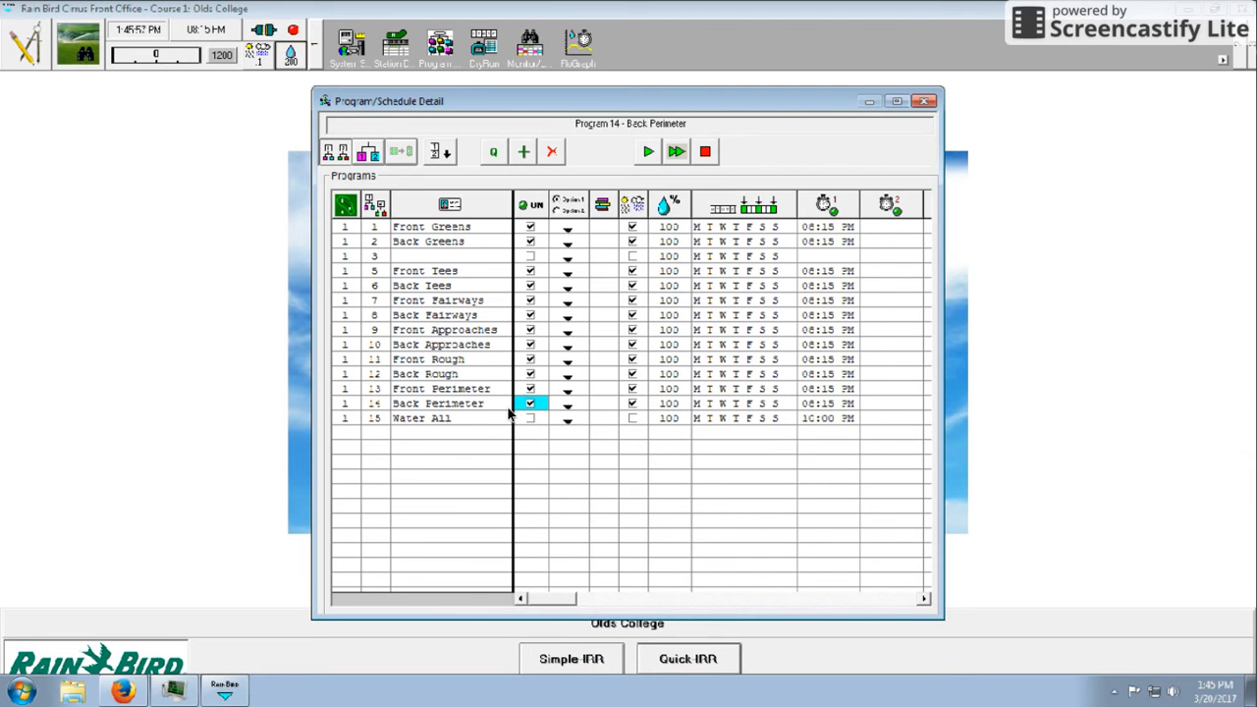
# Examine the Front Greens program's start time, its schedules' start times, and the area and station sequences of schedule G1.
pyautogui.click(859, 228)
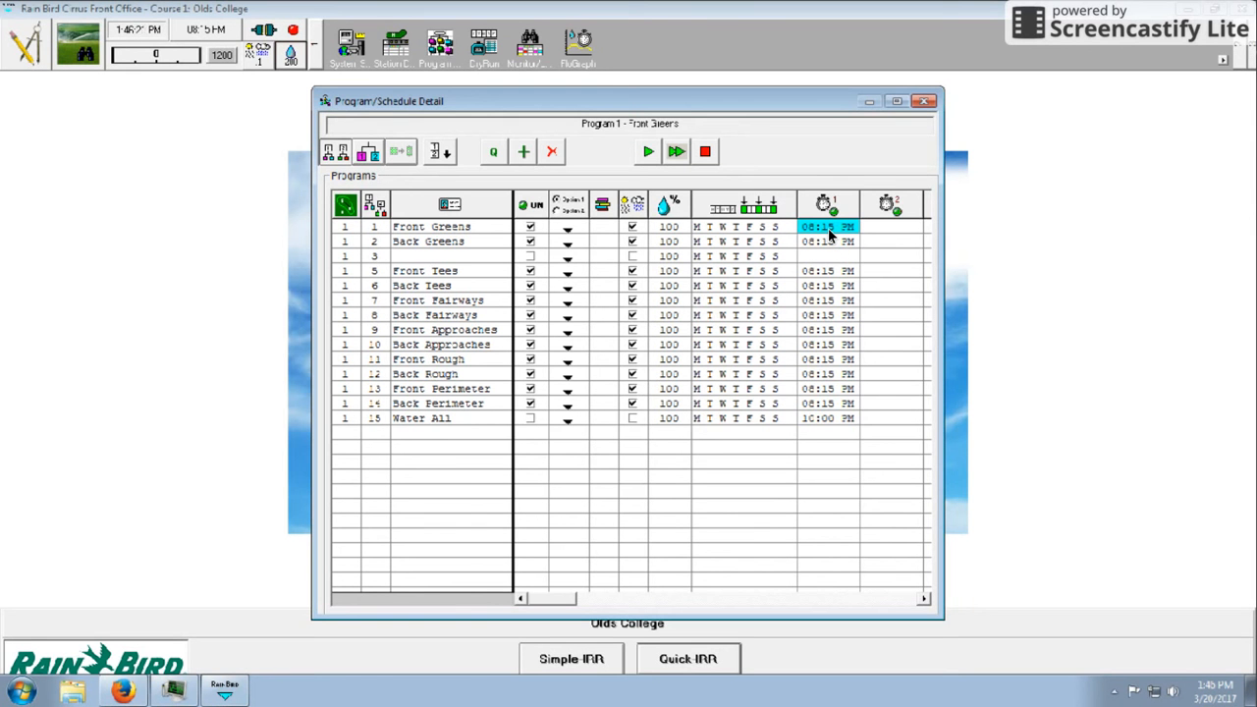
pyautogui.click(402, 232)
pyautogui.click(367, 154)
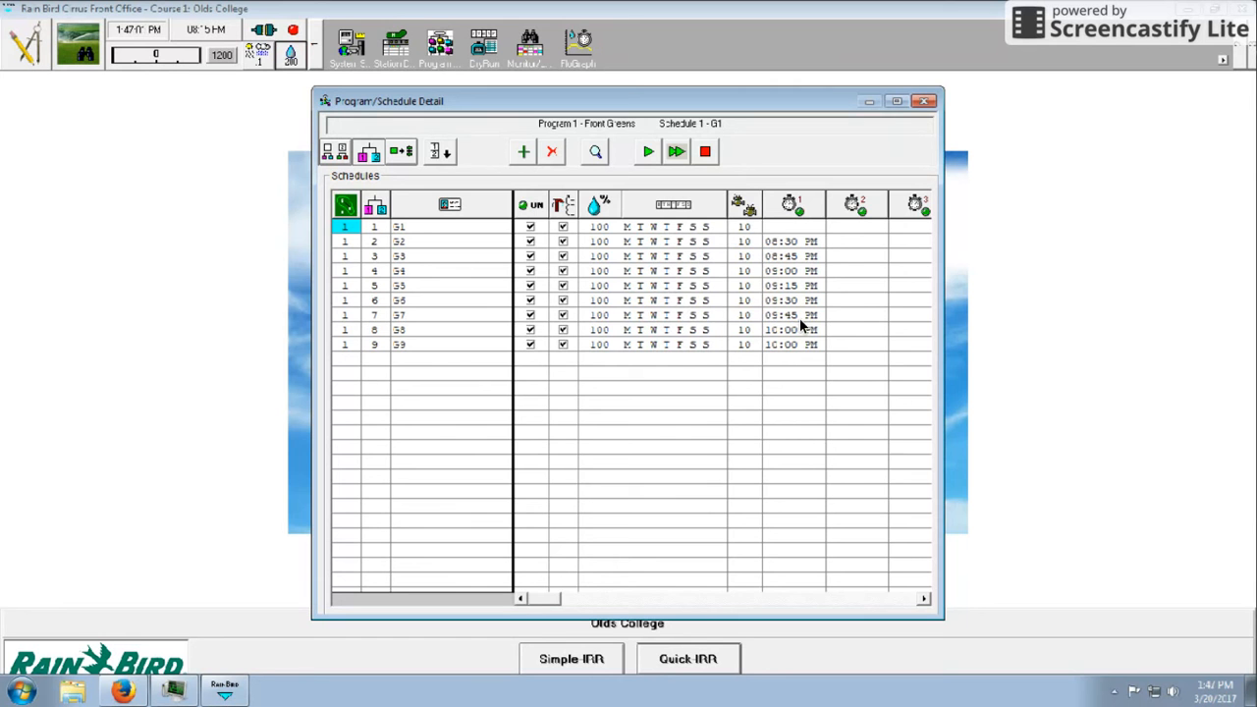
pyautogui.click(405, 157)
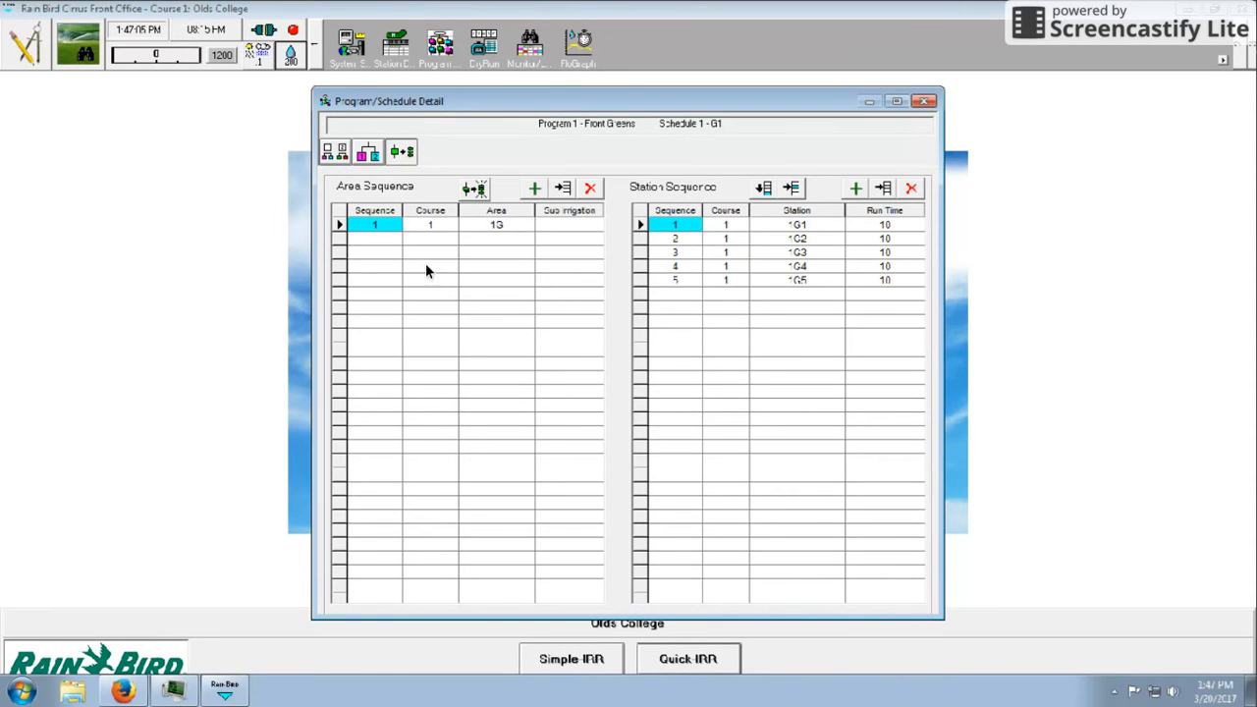
pyautogui.click(343, 156)
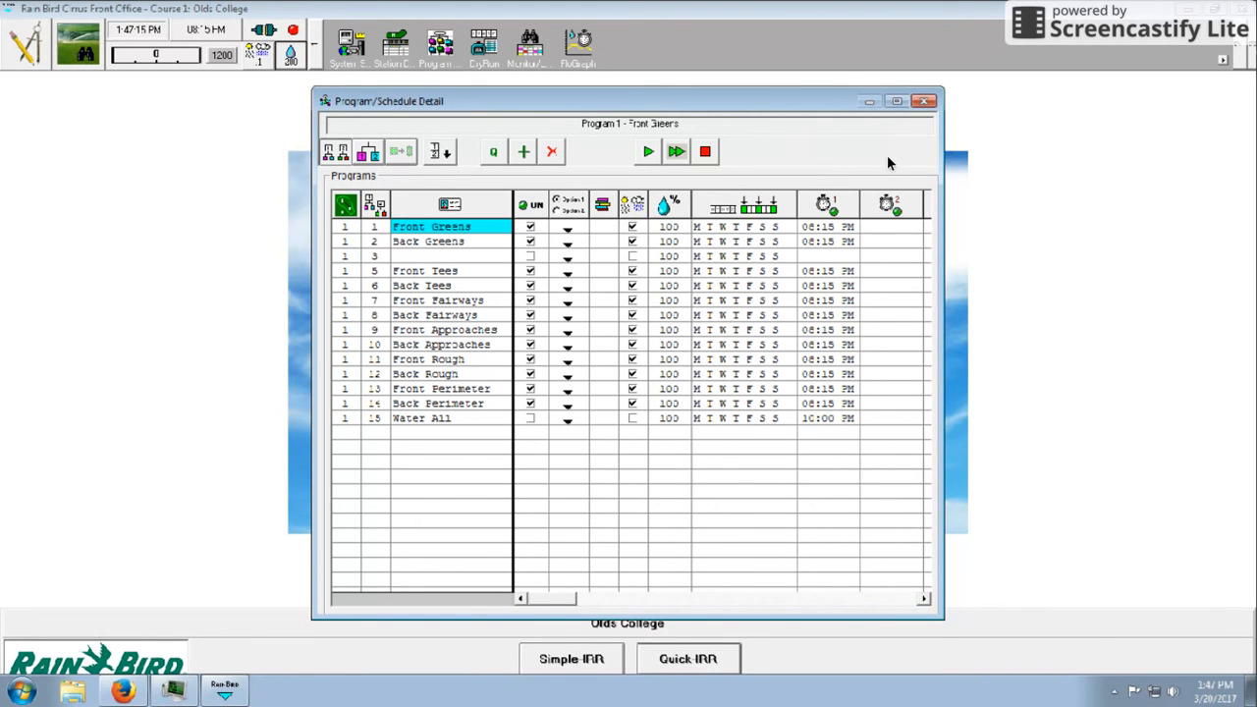
pyautogui.click(924, 103)
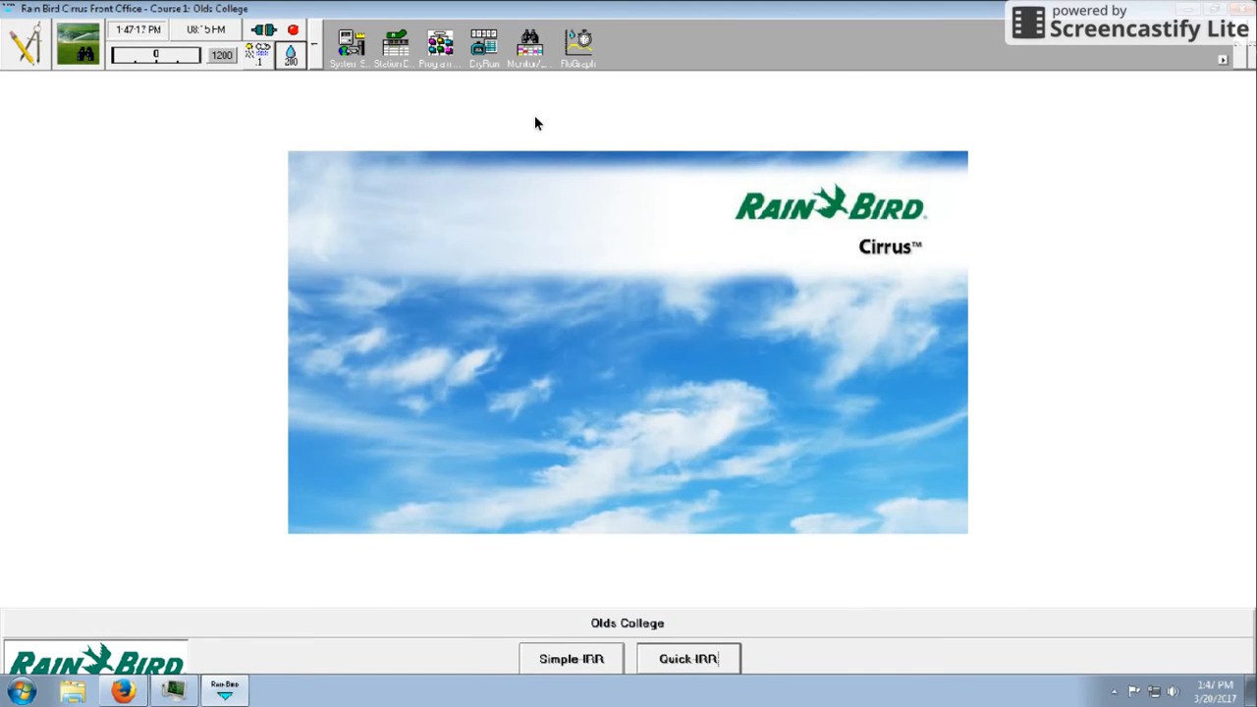
# Set the System Waterbudget back to 100% in Water Saver.
pyautogui.click(290, 55)
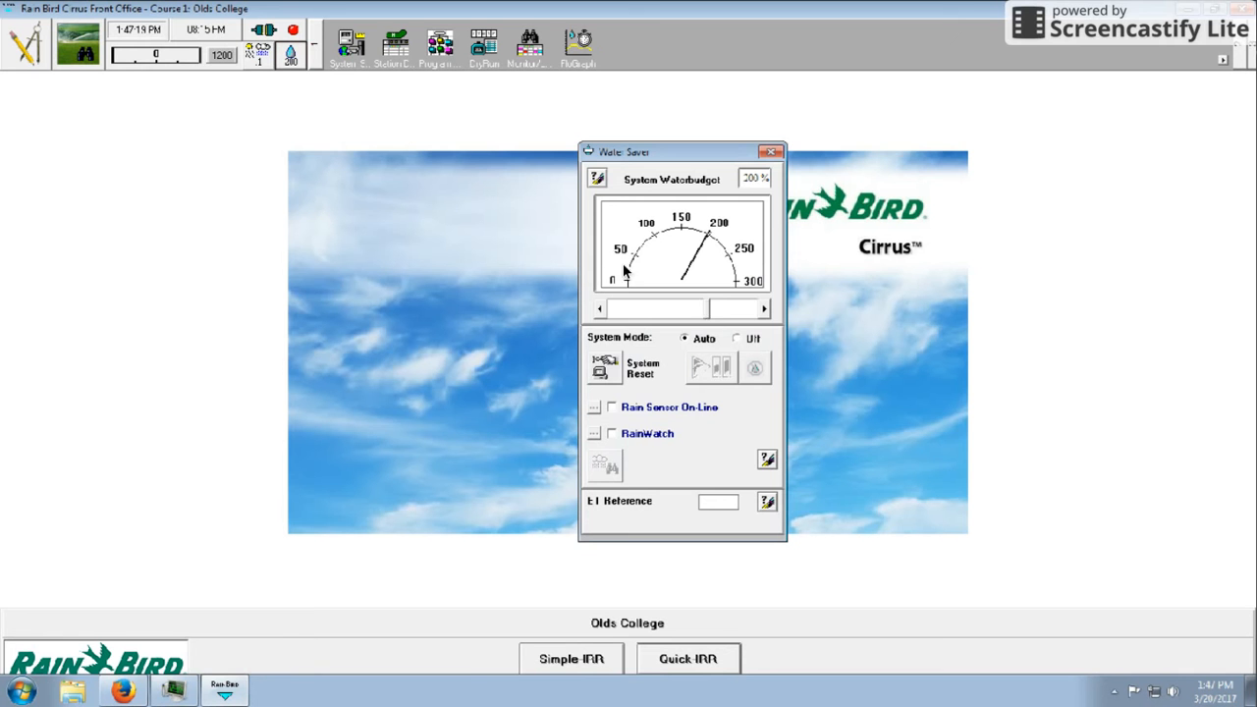
pyautogui.click(645, 311)
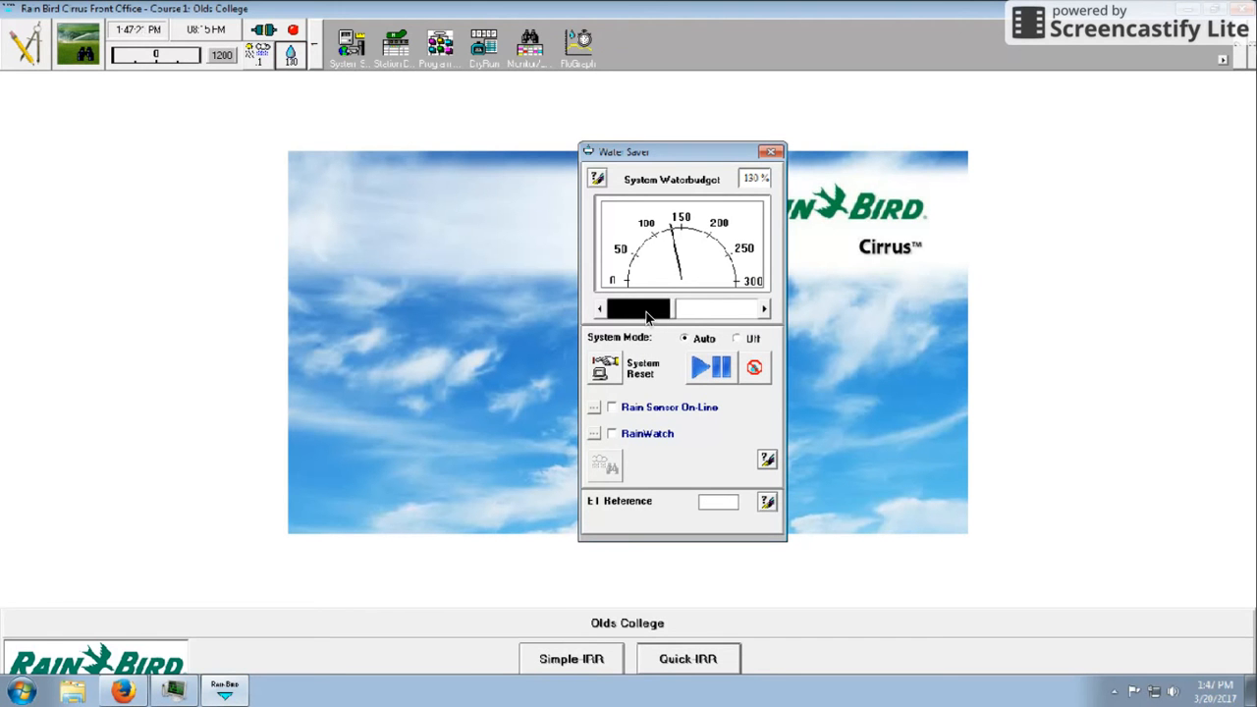
pyautogui.click(645, 311)
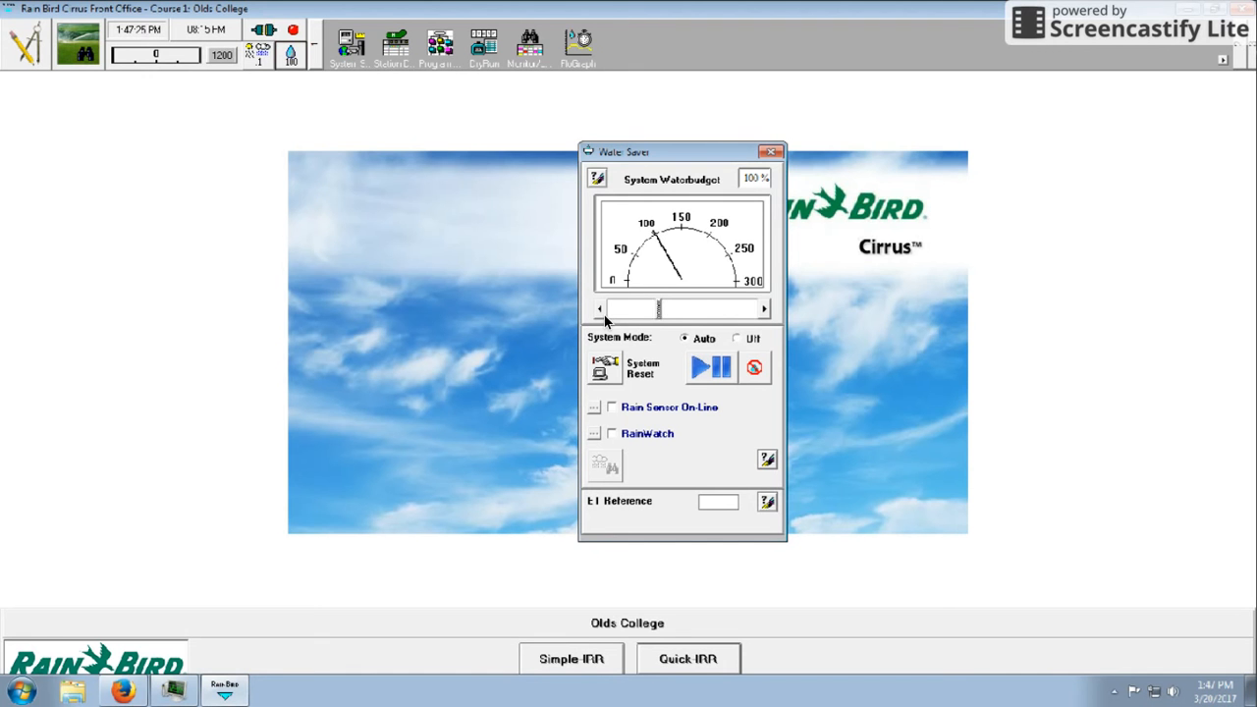
# Fine-tune the System Waterbudget to exactly 100% and close Water Saver.
pyautogui.click(603, 315)
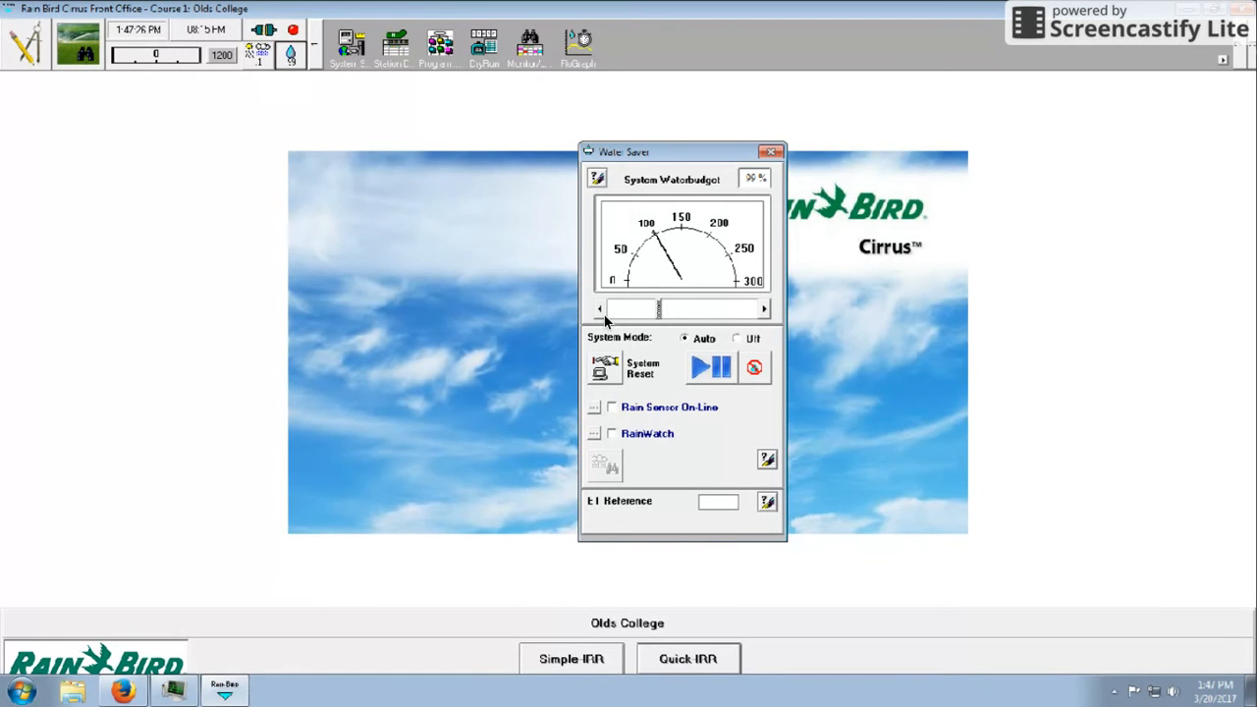
pyautogui.click(764, 309)
pyautogui.click(771, 152)
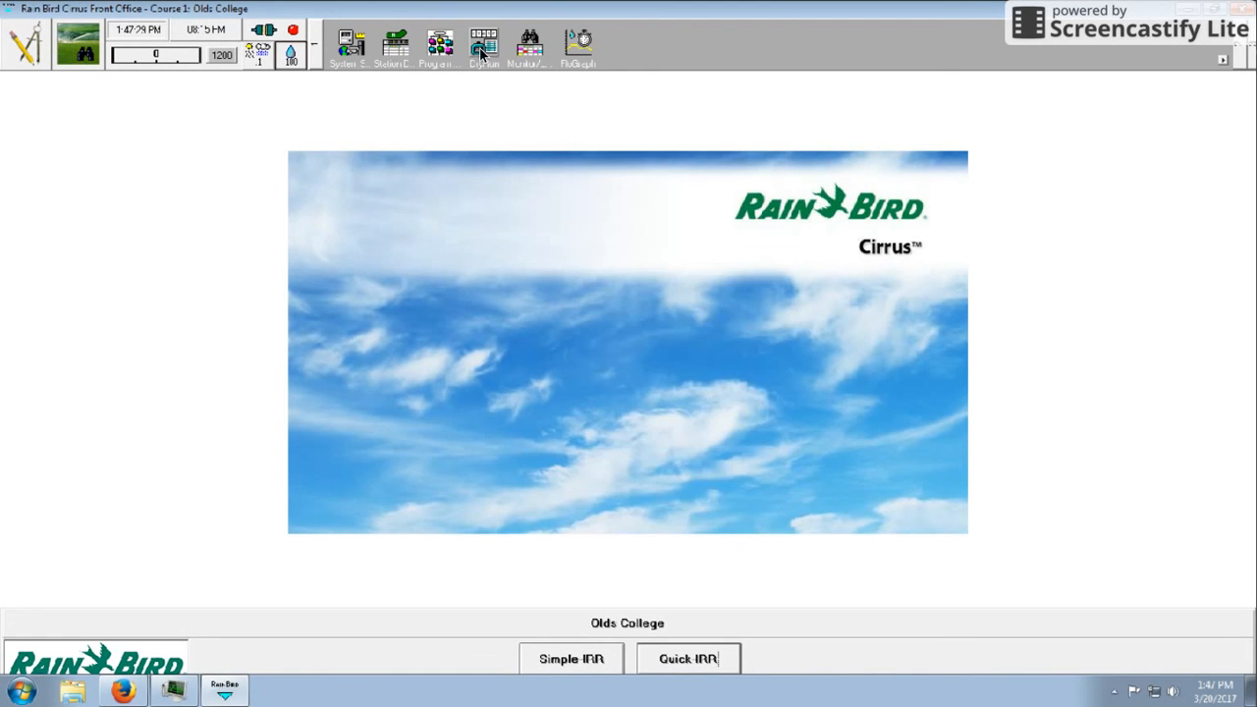
# Run a dry run for Monday with a 7:00 PM start time and an 8:00 AM stop time.
pyautogui.click(481, 49)
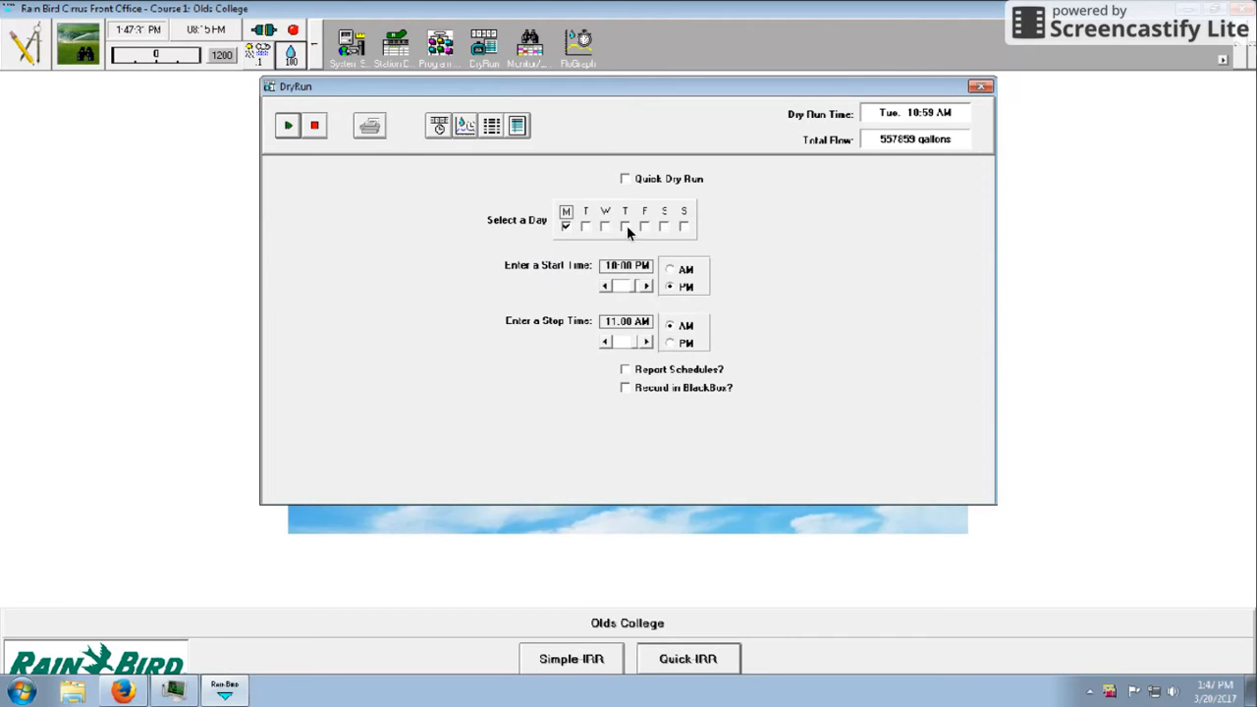
pyautogui.click(607, 286)
pyautogui.click(609, 291)
pyautogui.click(610, 341)
pyautogui.click(609, 341)
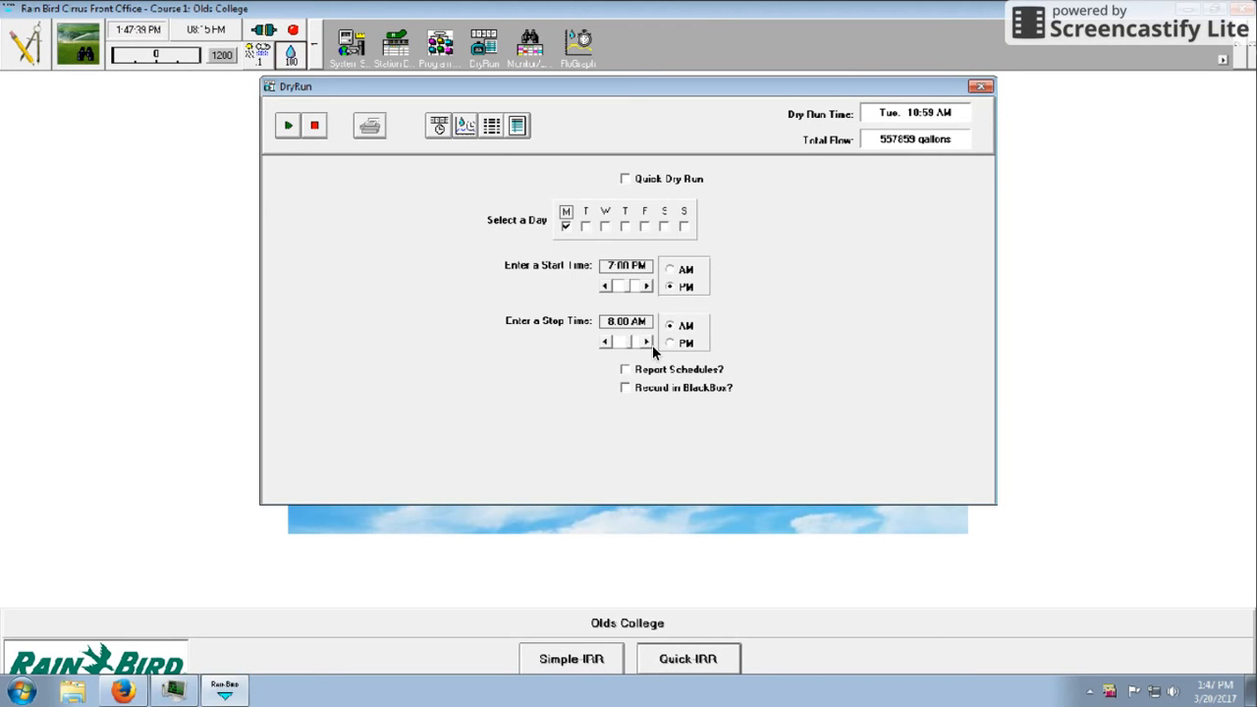
pyautogui.click(290, 127)
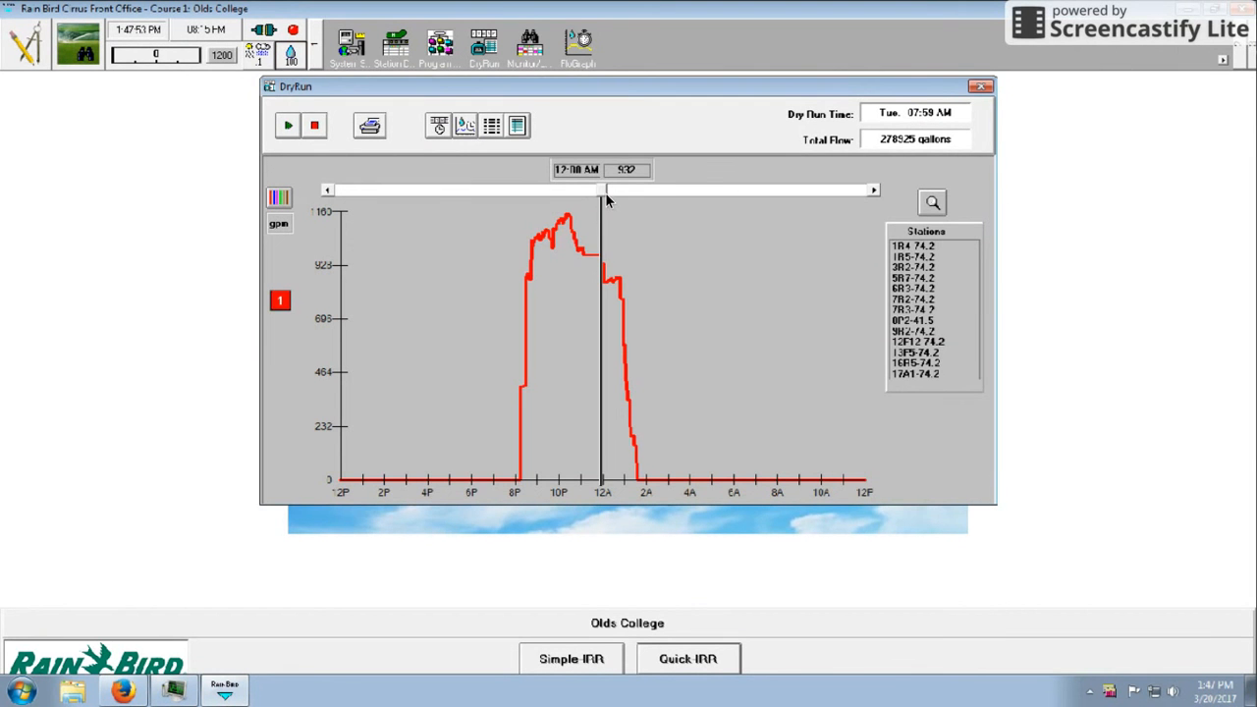
# Examine the flow and active stations along the dry run graph from the evening start to the end of watering, and close the dry run.
pyautogui.moveTo(607, 195); pyautogui.dragTo(525, 220)
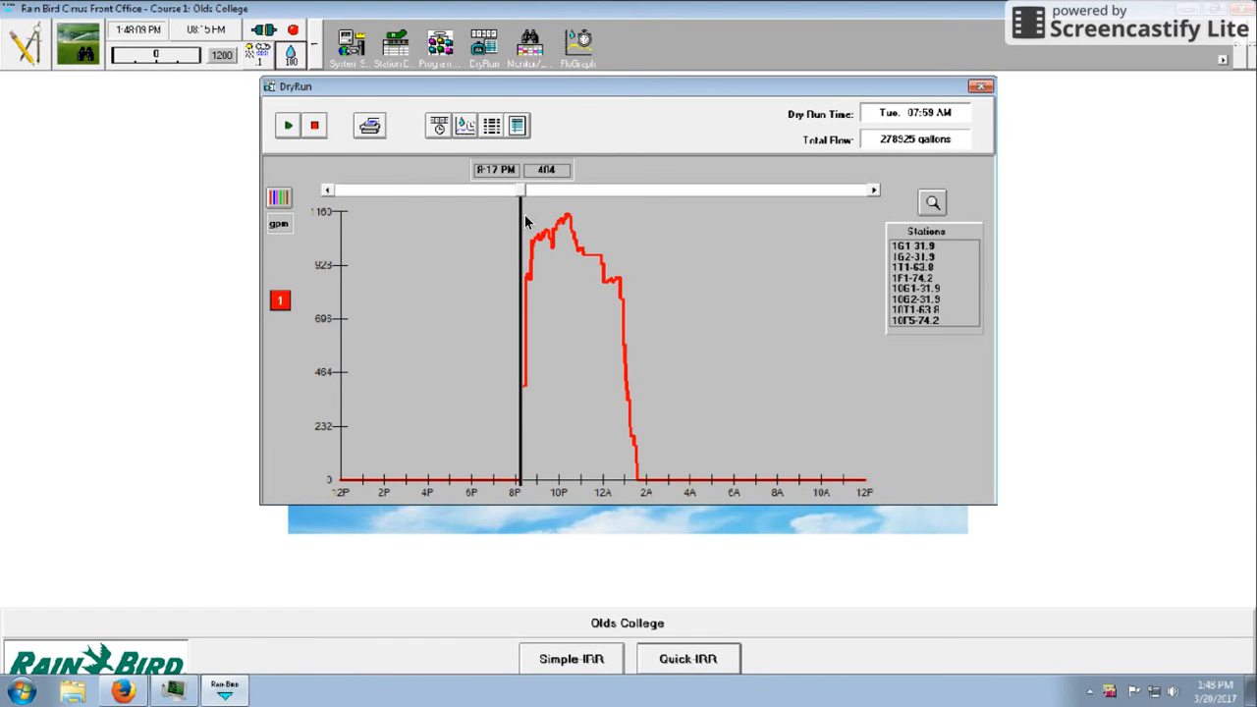
pyautogui.moveTo(525, 215); pyautogui.dragTo(534, 218)
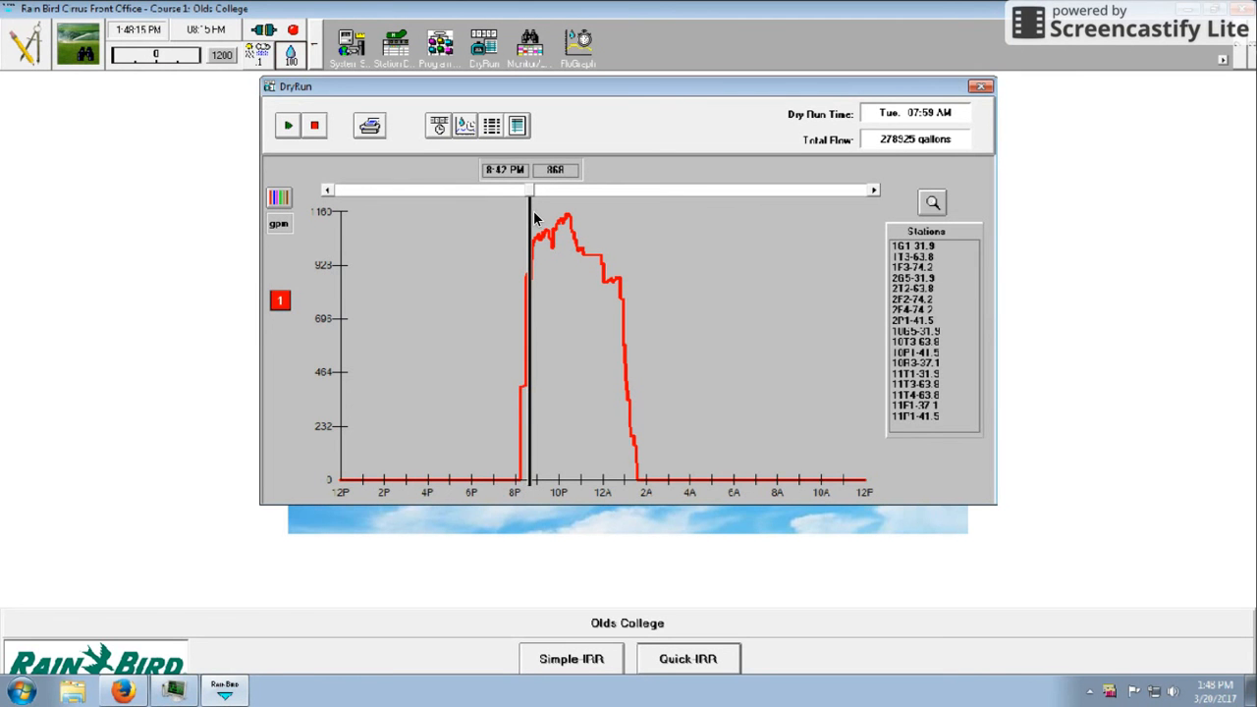
pyautogui.moveTo(535, 220); pyautogui.dragTo(642, 225)
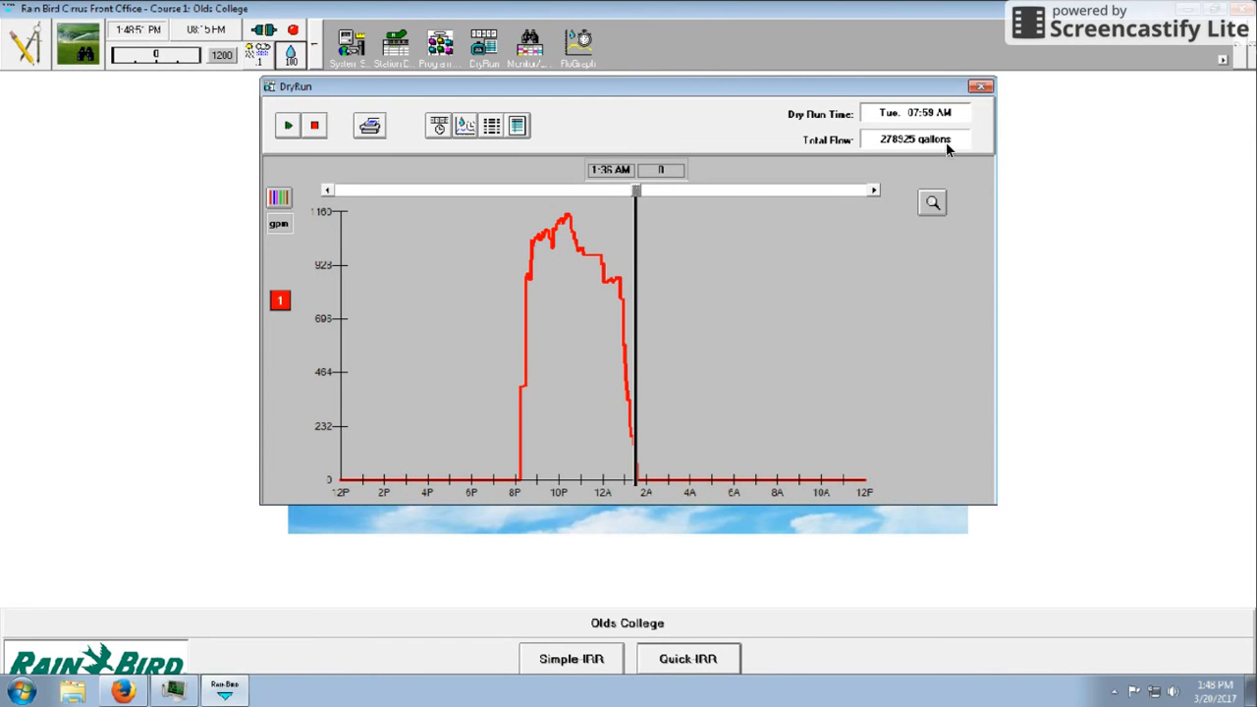
pyautogui.click(980, 88)
# Raise the System Waterbudget to 200% in Water Saver and close it.
pyautogui.click(292, 57)
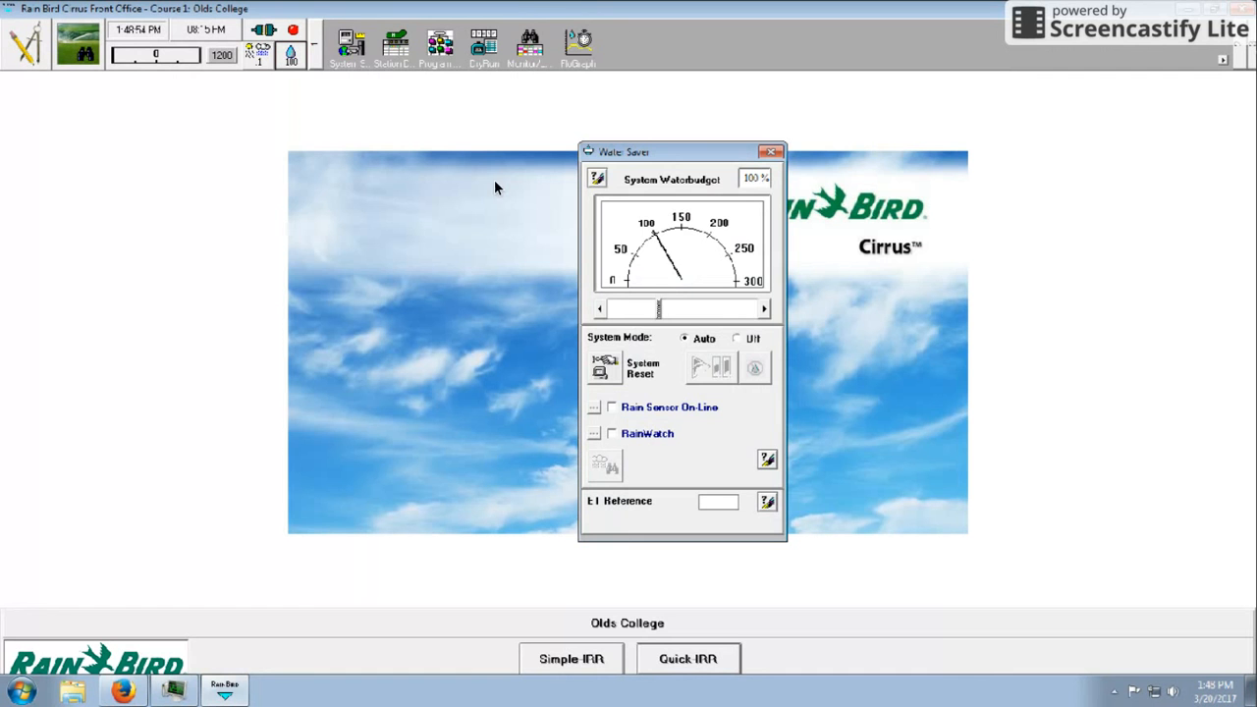
pyautogui.click(726, 306)
pyautogui.click(726, 306)
pyautogui.click(727, 307)
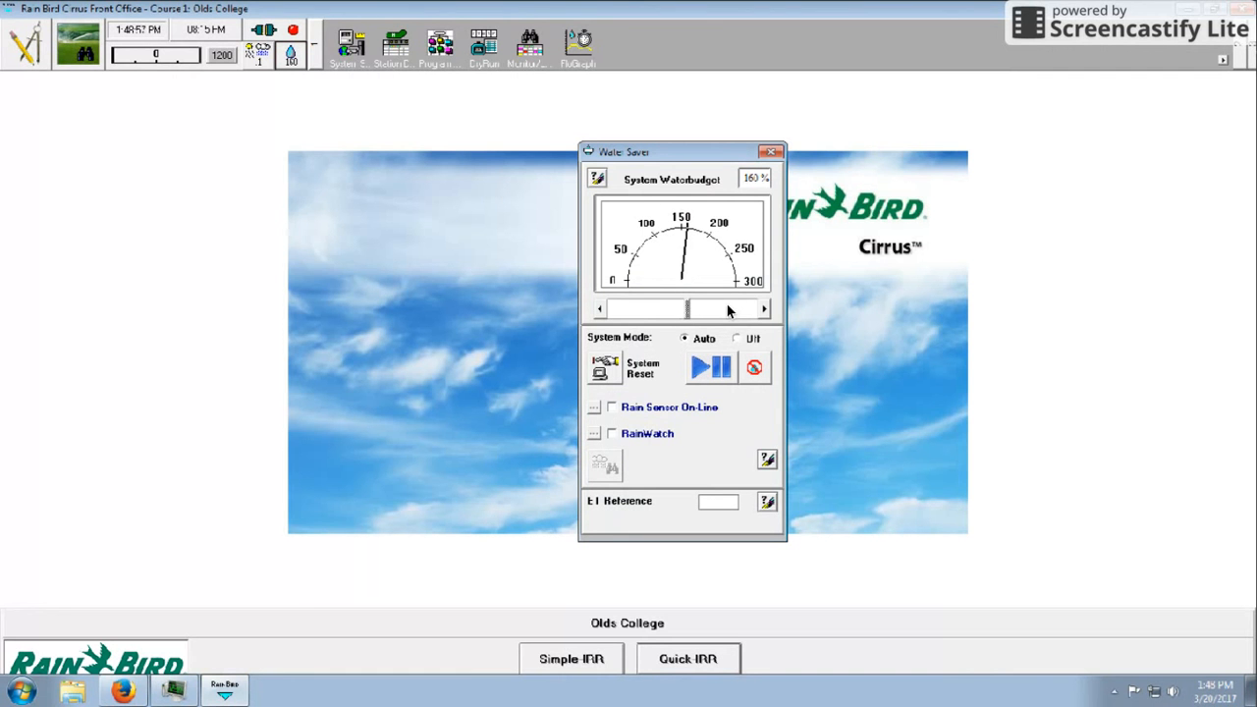
pyautogui.click(727, 307)
pyautogui.click(727, 307)
pyautogui.click(728, 306)
pyautogui.click(729, 307)
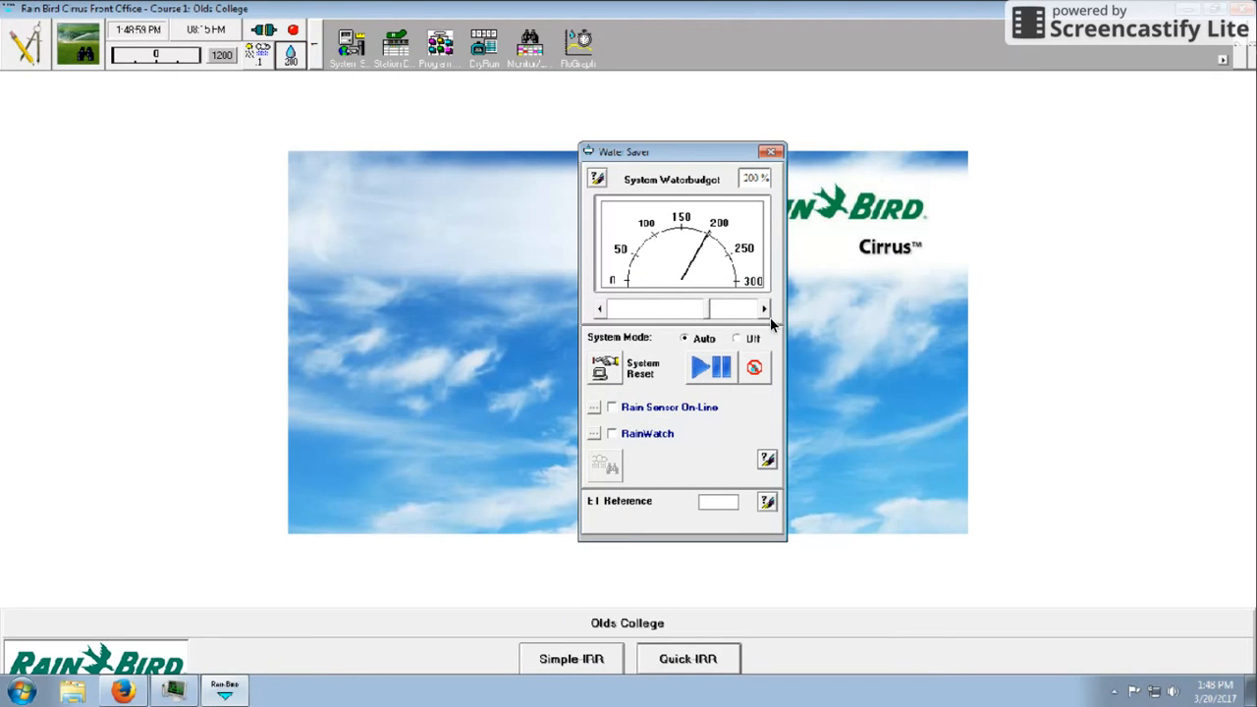
pyautogui.click(765, 310)
pyautogui.click(599, 310)
pyautogui.click(774, 153)
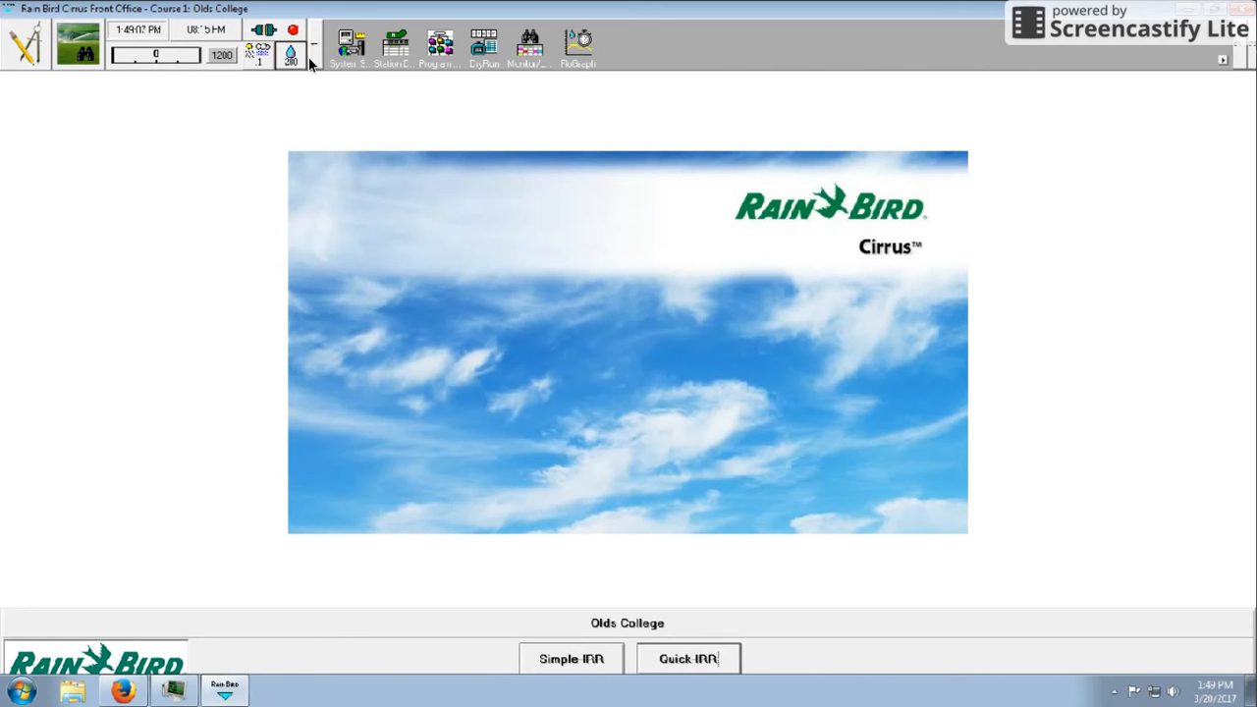
# Review the program list and run a new Monday dry run from 7:00 PM with the stop time set to 7:00 AM.
pyautogui.click(440, 43)
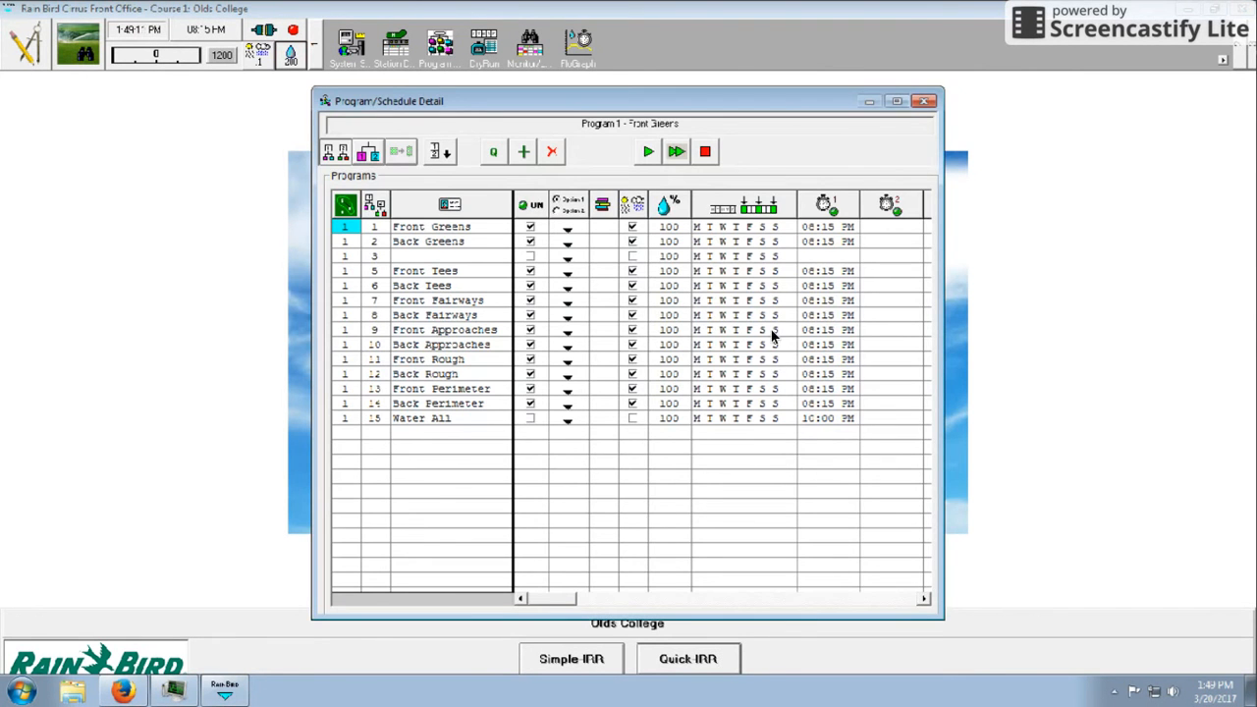
pyautogui.click(923, 101)
pyautogui.click(480, 52)
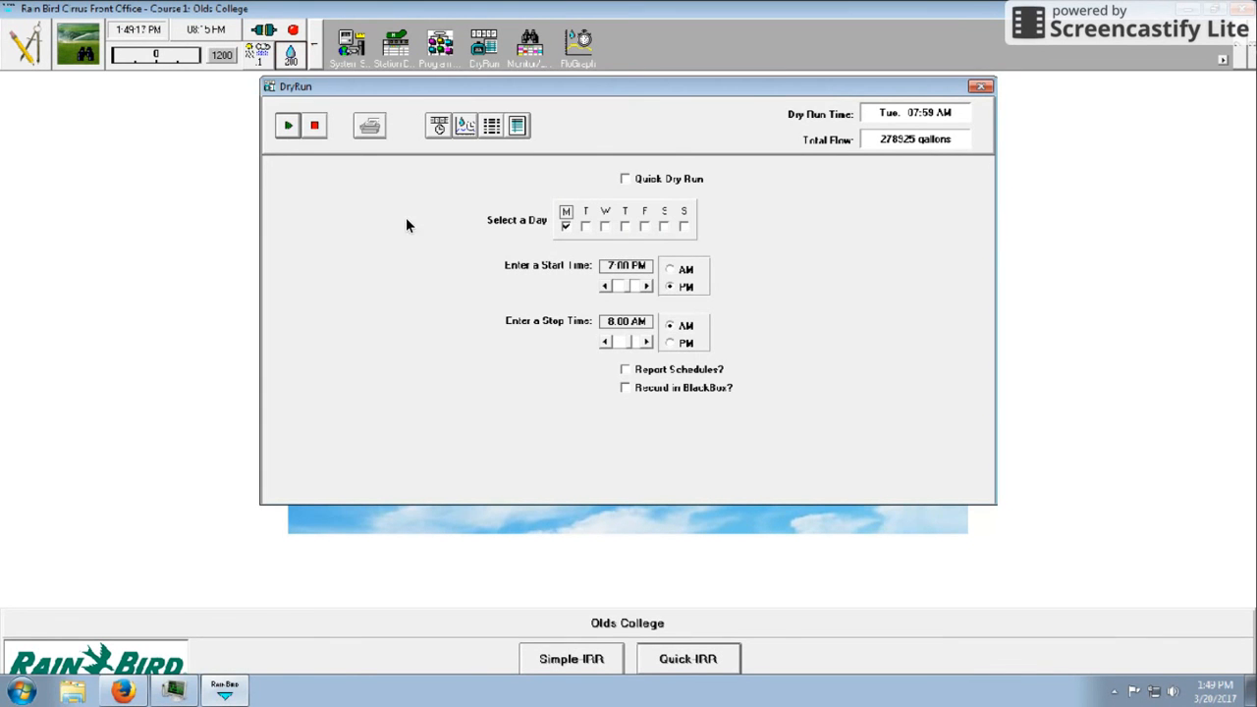
pyautogui.click(606, 342)
pyautogui.click(292, 134)
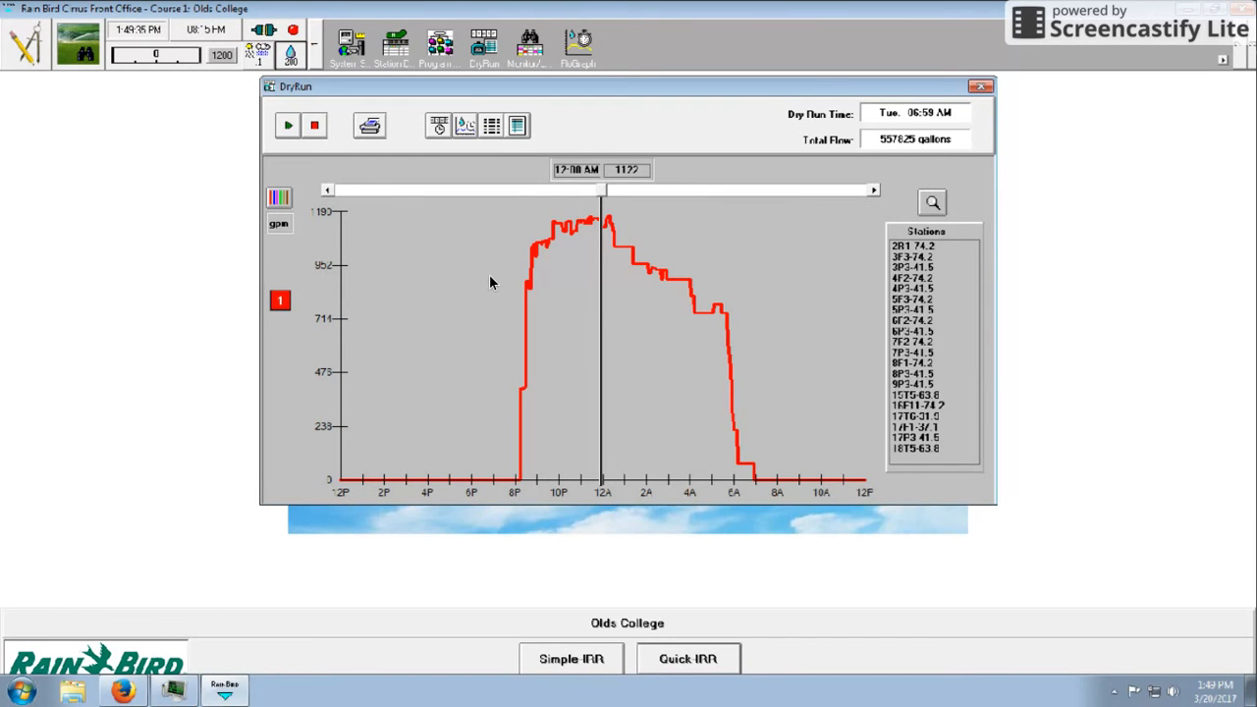
# Examine the early-morning flow and active stations on the 200% water budget graph, from about 5:17 AM to 6:29 AM, and close the dry run.
pyautogui.moveTo(606, 198); pyautogui.dragTo(720, 234)
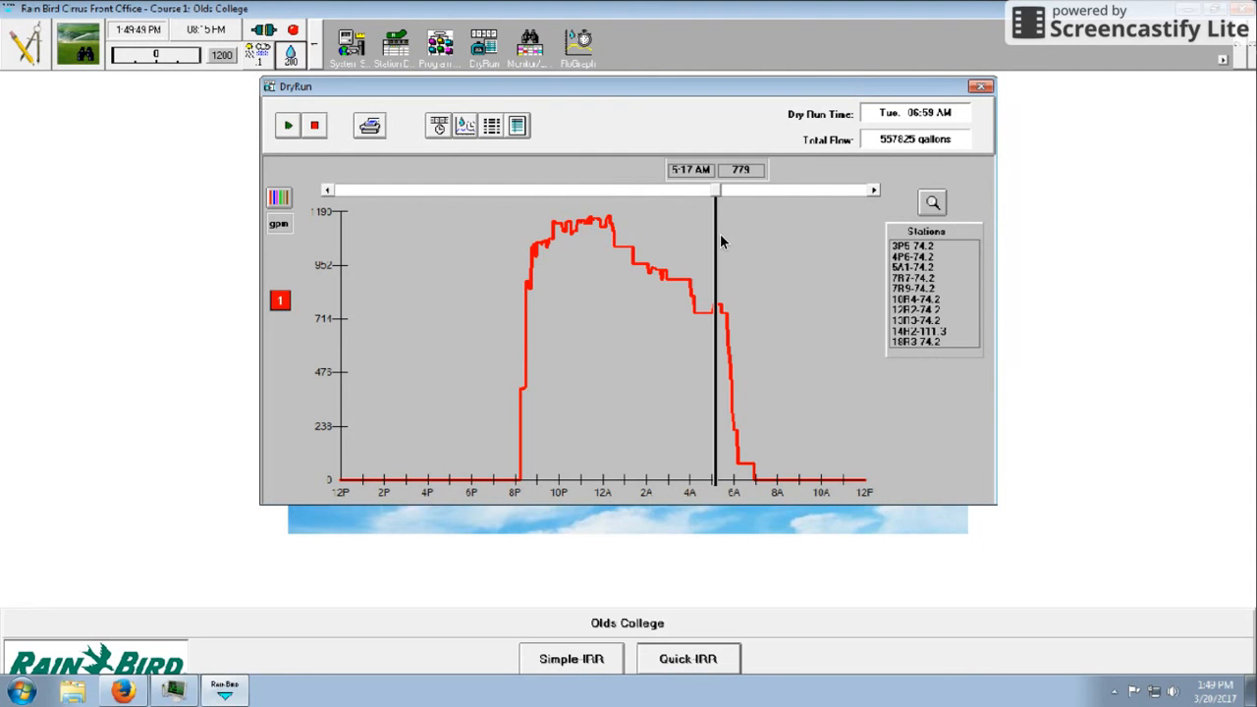
pyautogui.moveTo(720, 234); pyautogui.dragTo(734, 238)
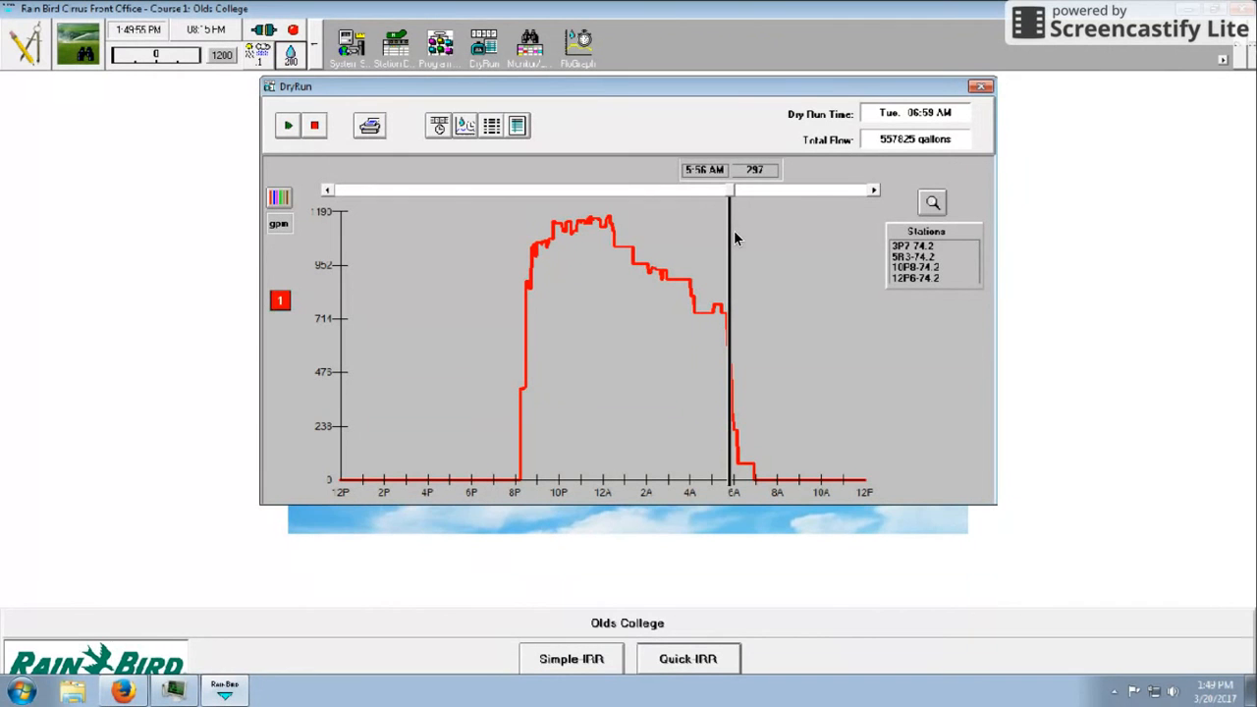
pyautogui.moveTo(734, 230)
pyautogui.mouseDown()
pyautogui.moveTo(753, 230)
pyautogui.moveTo(743, 234)
pyautogui.mouseUp()
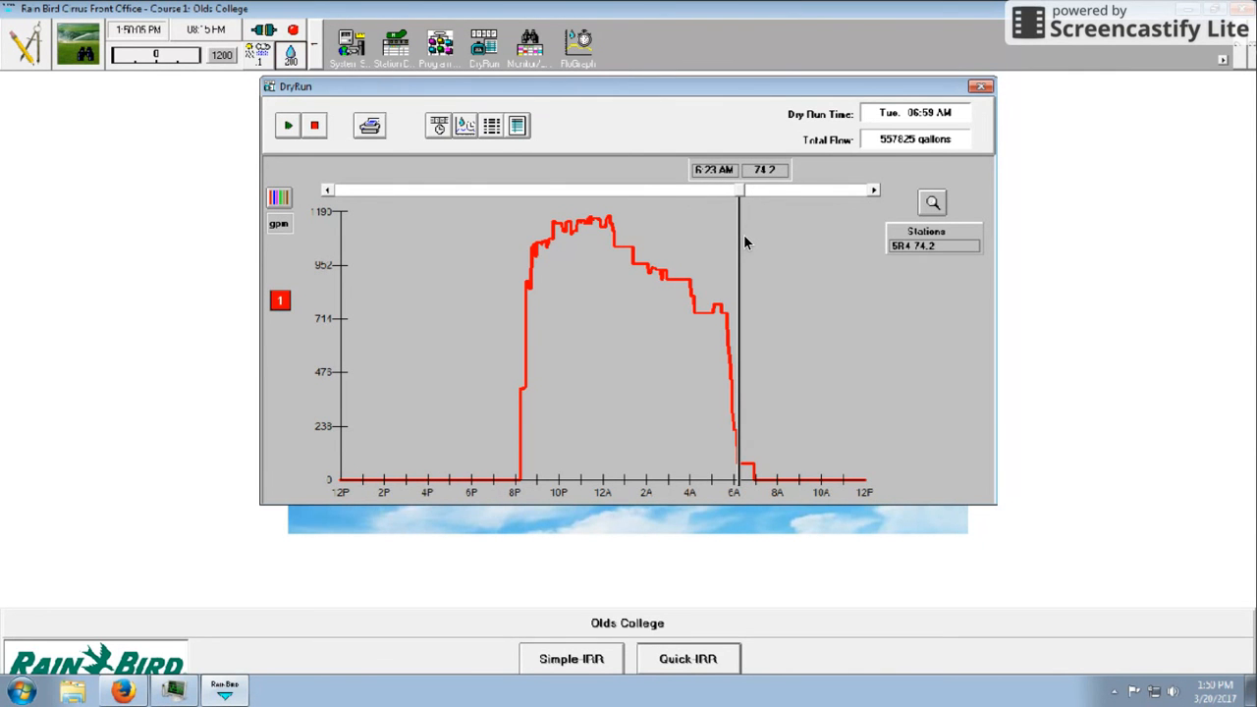
pyautogui.moveTo(743, 234)
pyautogui.mouseDown()
pyautogui.moveTo(738, 245)
pyautogui.moveTo(742, 233)
pyautogui.mouseUp()
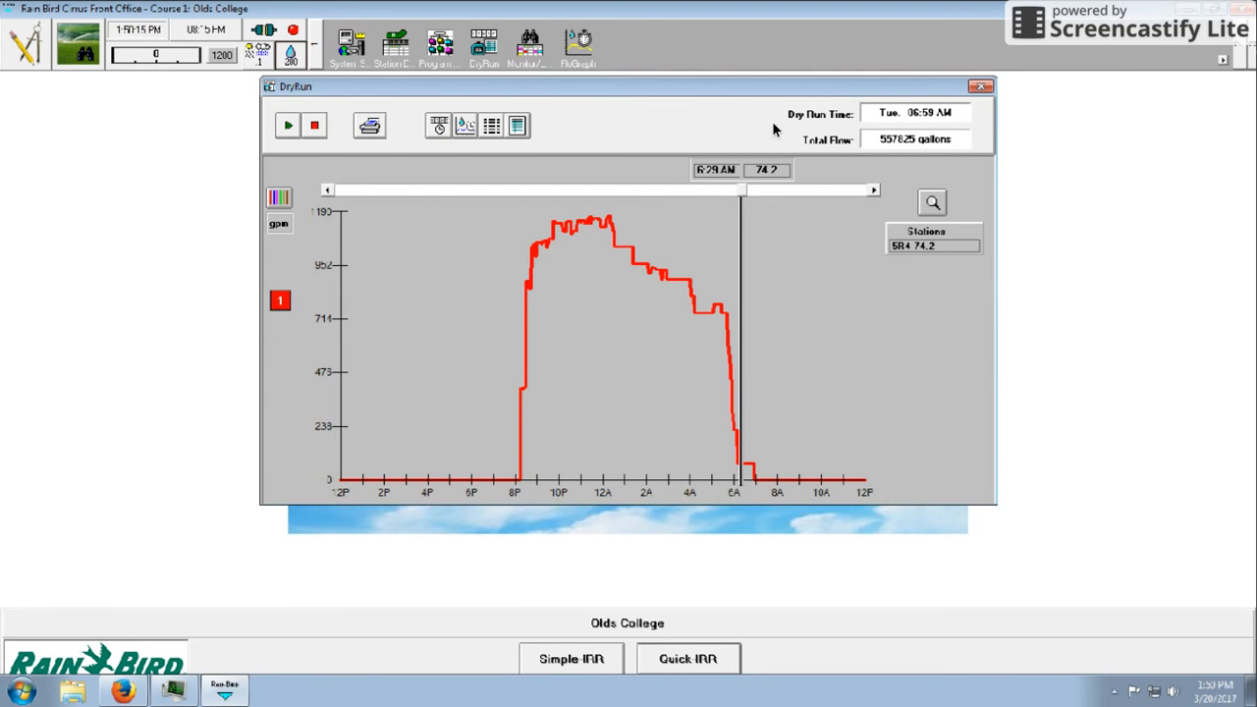
pyautogui.click(979, 88)
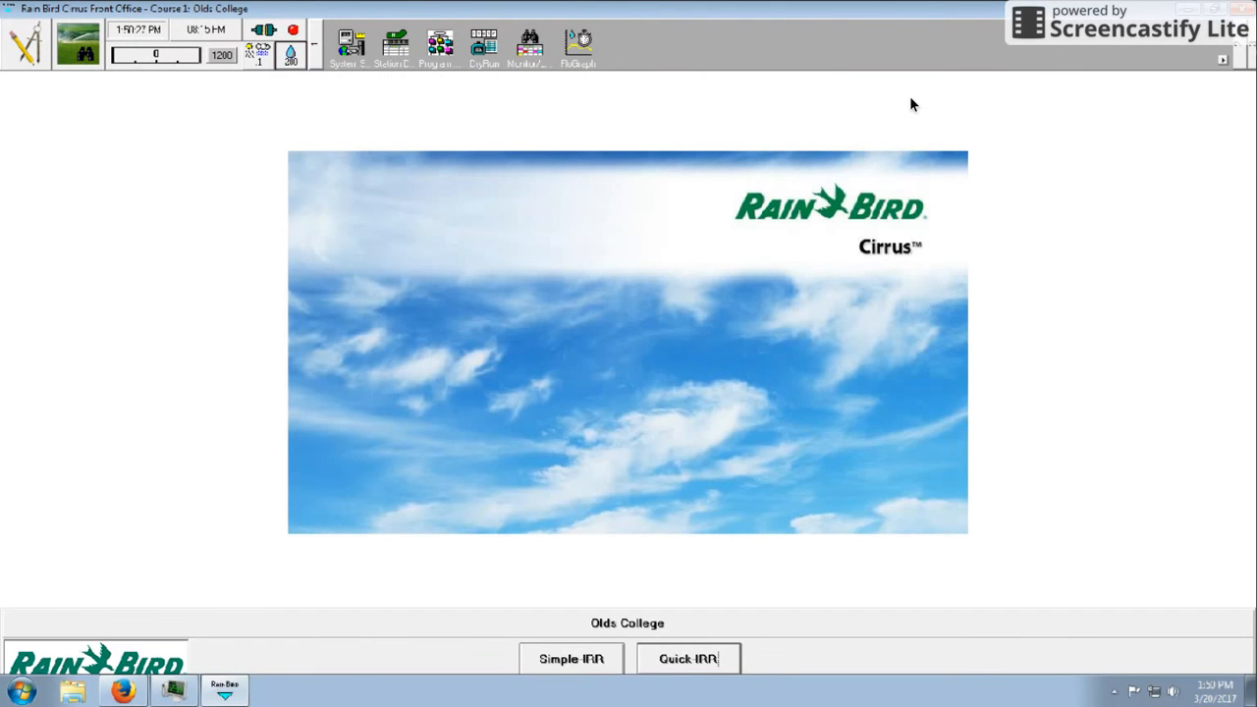